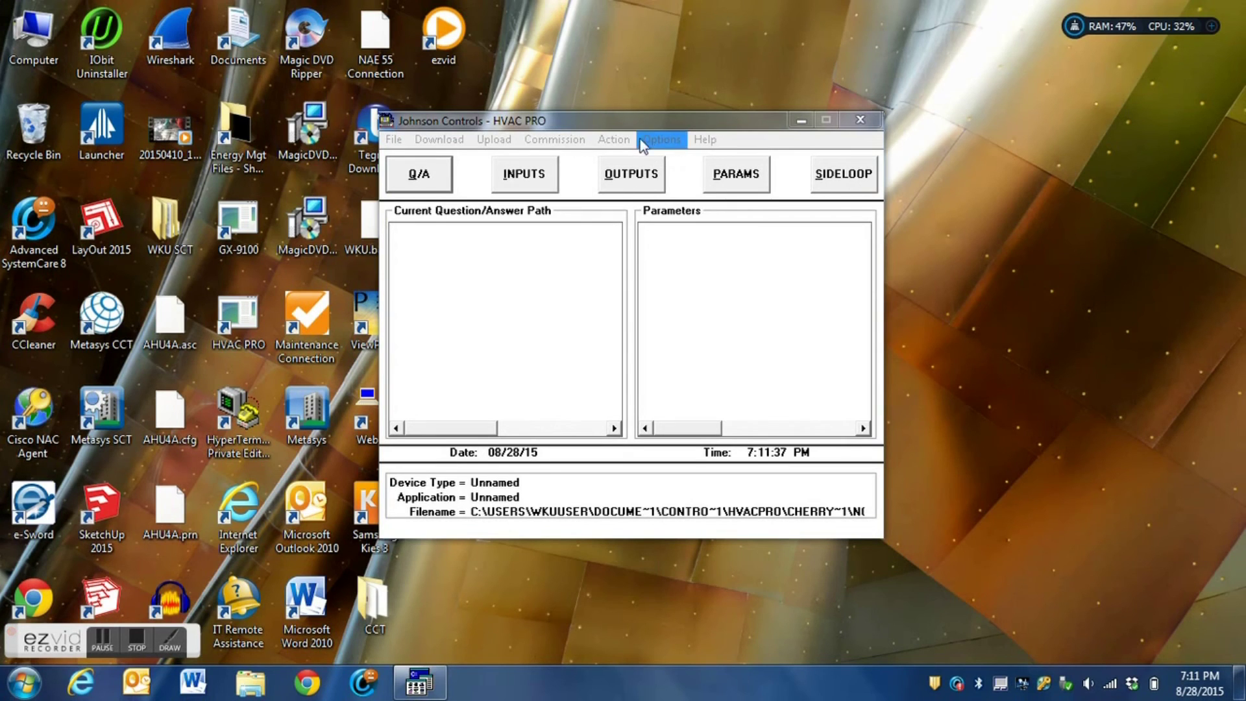
# Start a new application and browse the Application Group list down to VAV Applications.
pyautogui.click(394, 140)
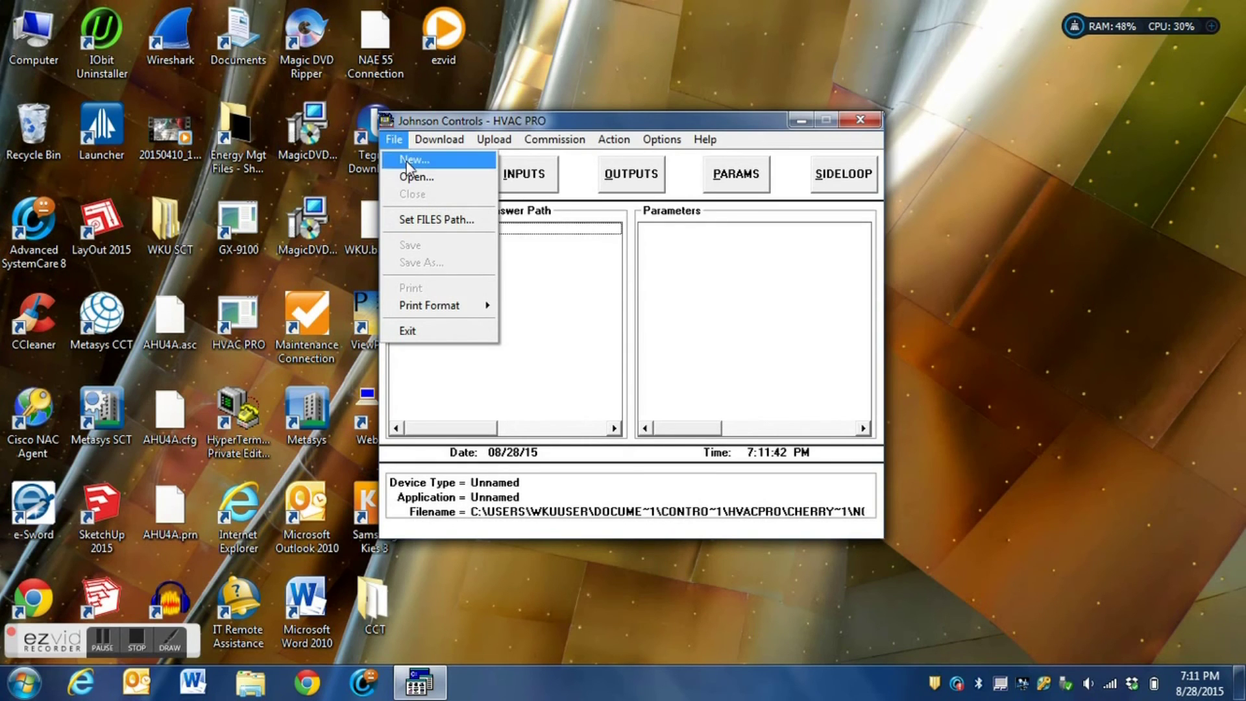
pyautogui.click(408, 162)
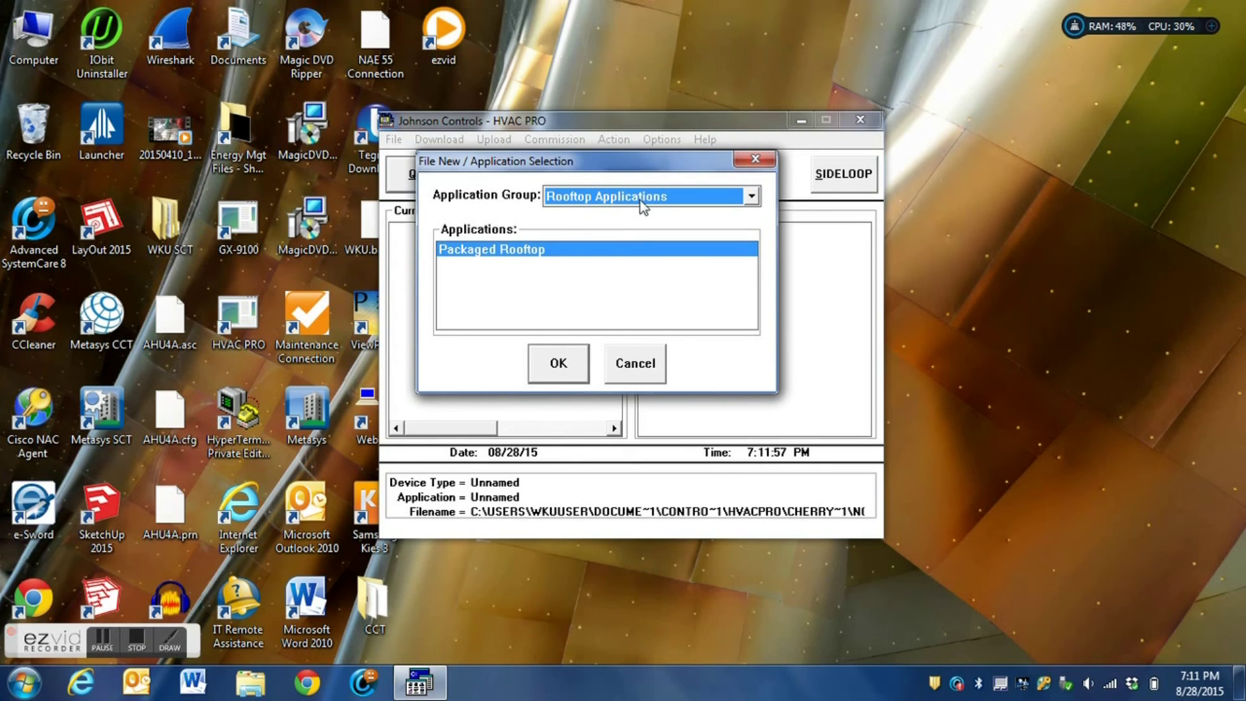
pyautogui.scroll(-1, 640, 199)
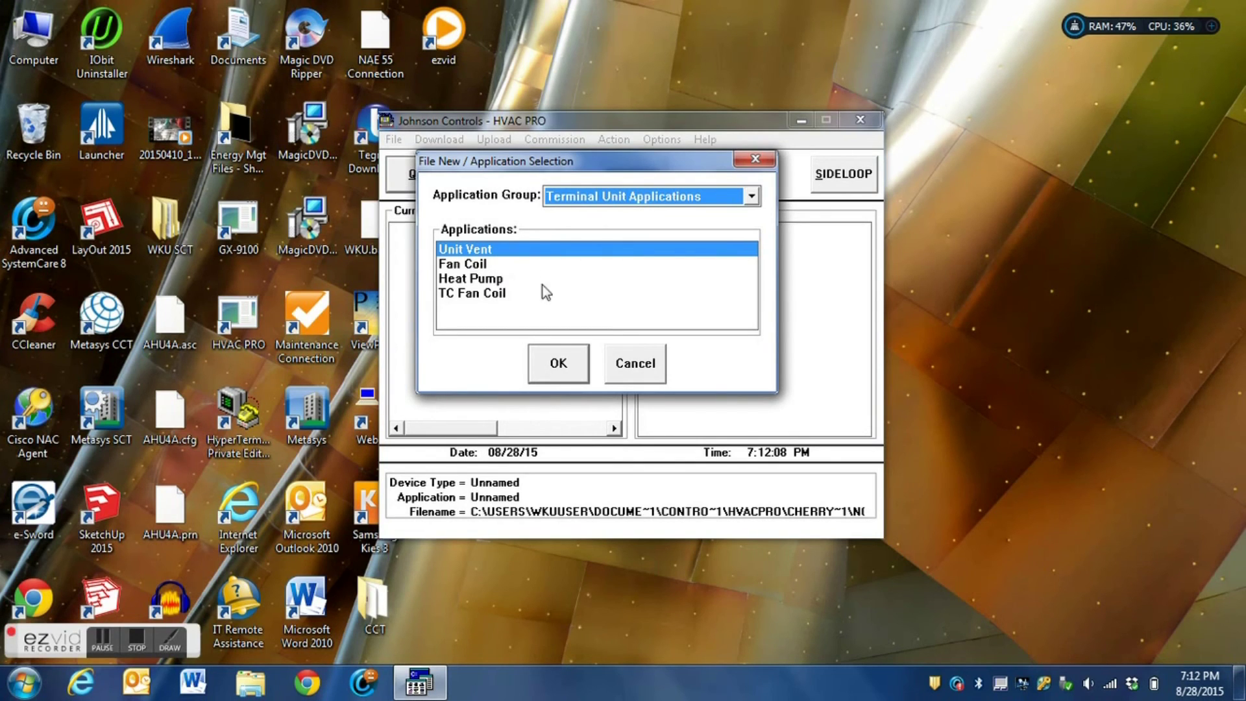
pyautogui.press('Down')
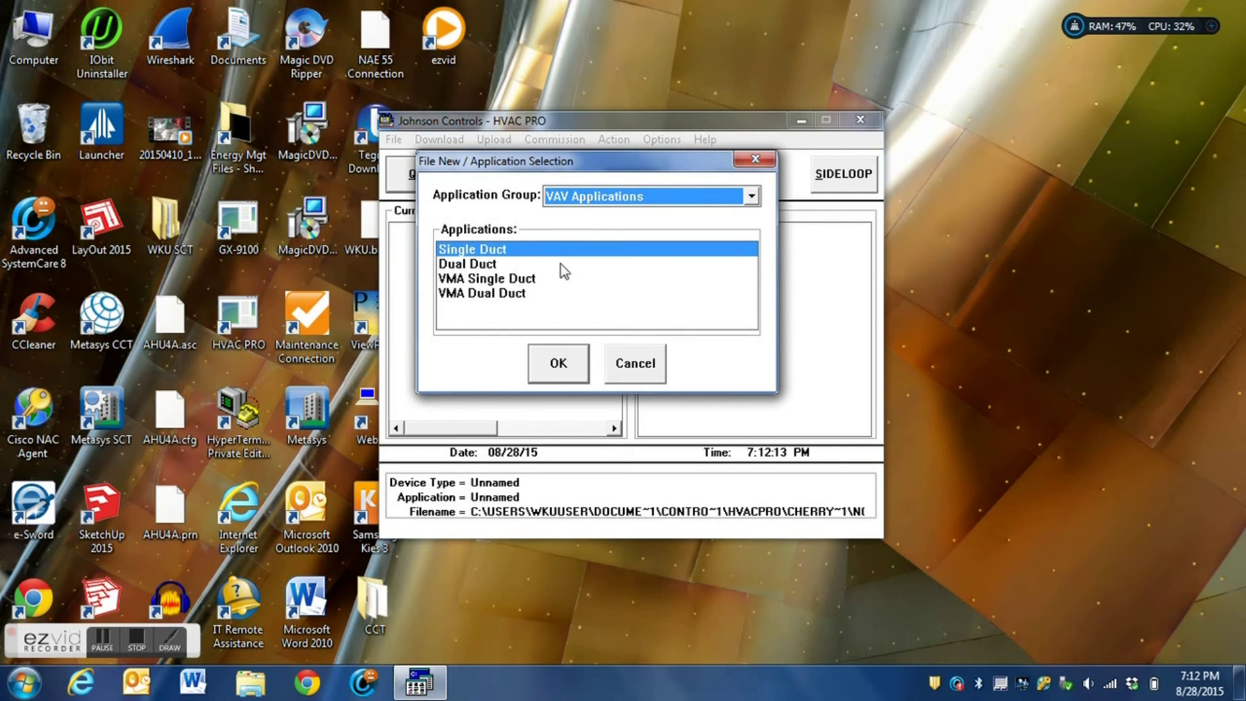
# Create a Constant Discharge Air Temperature application from the Air Handlers MA Single Path group.
pyautogui.scroll(1, 602, 214)
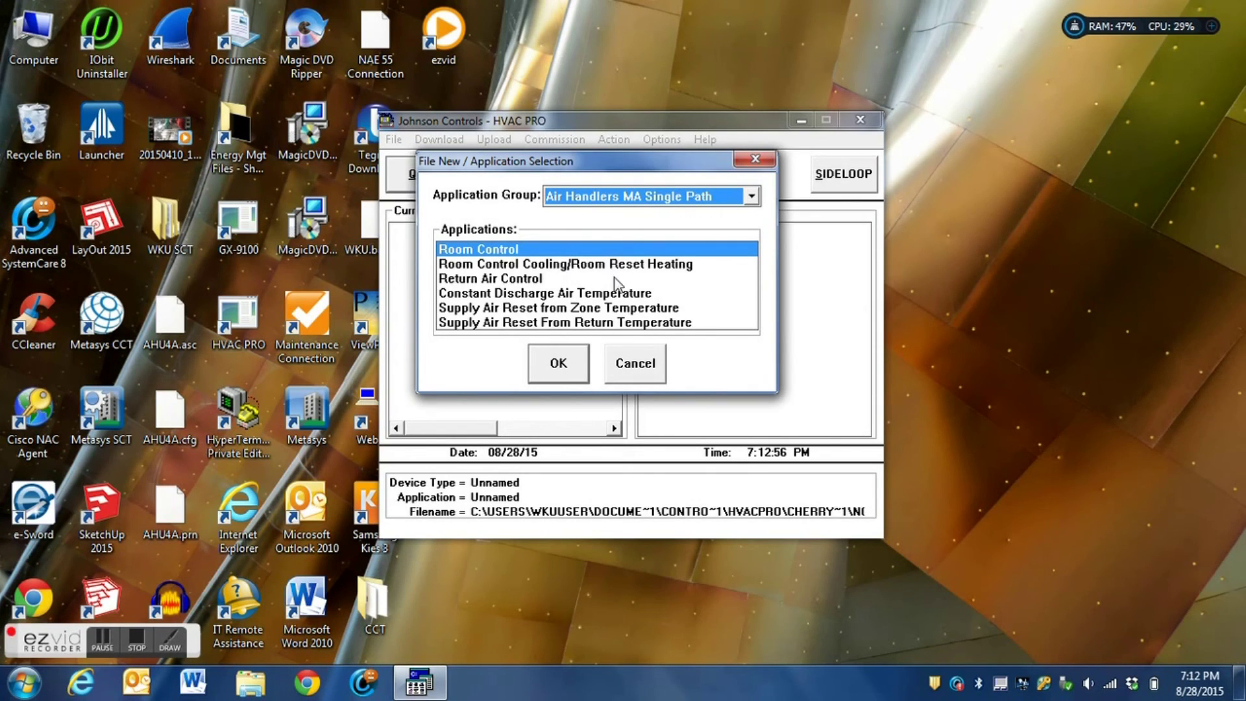
pyautogui.click(490, 293)
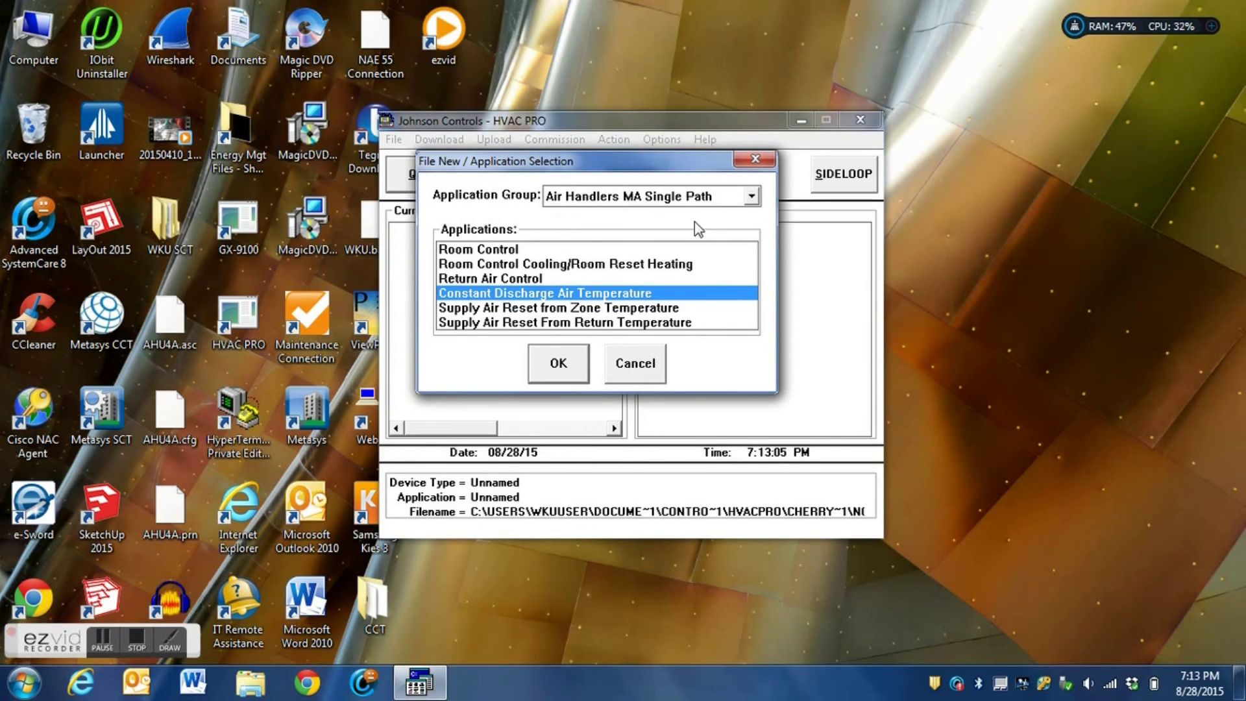
pyautogui.click(550, 368)
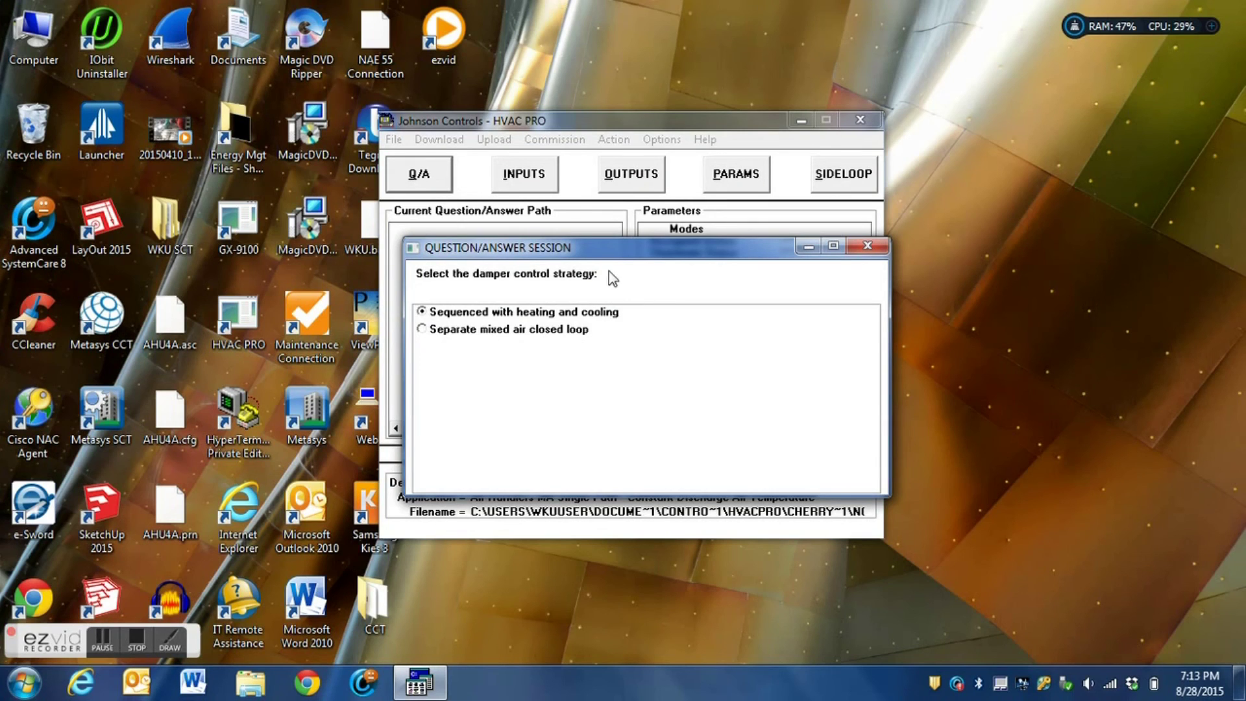
# Accept the default damper strategy, Yes for mixed air low limit, and the default economizer switchover.
pyautogui.moveTo(615, 253); pyautogui.dragTo(605, 198)
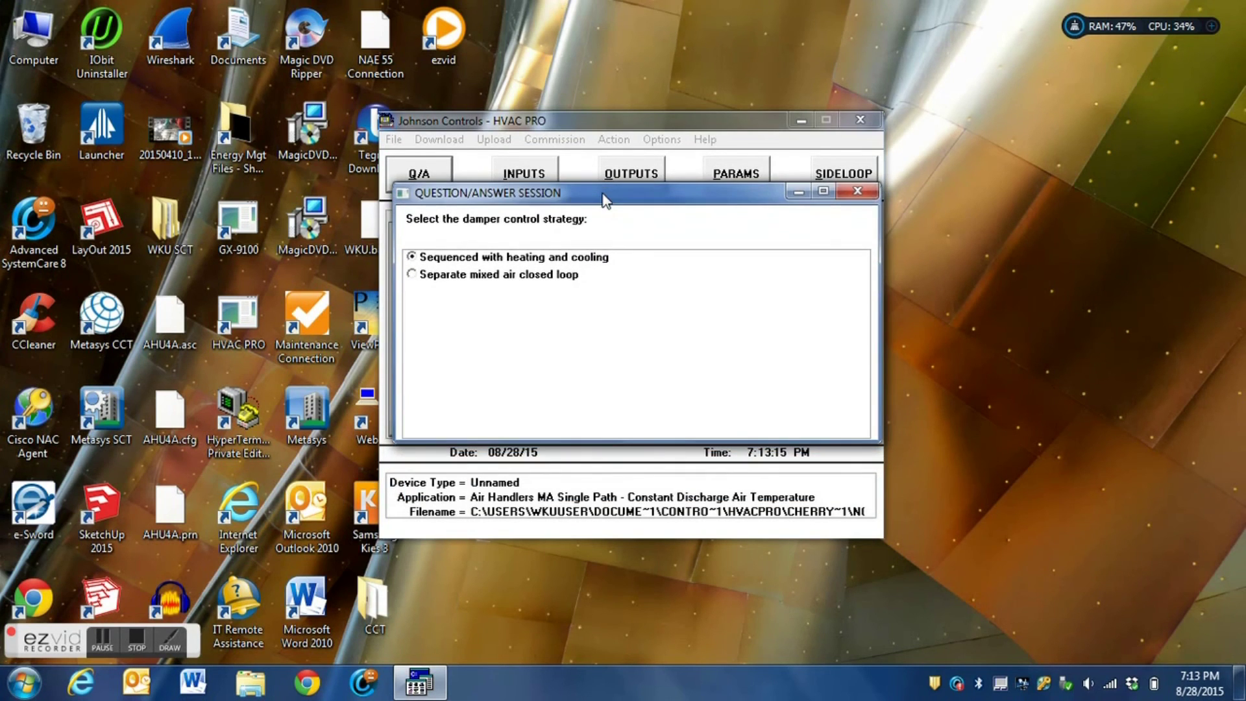
pyautogui.press('Return')
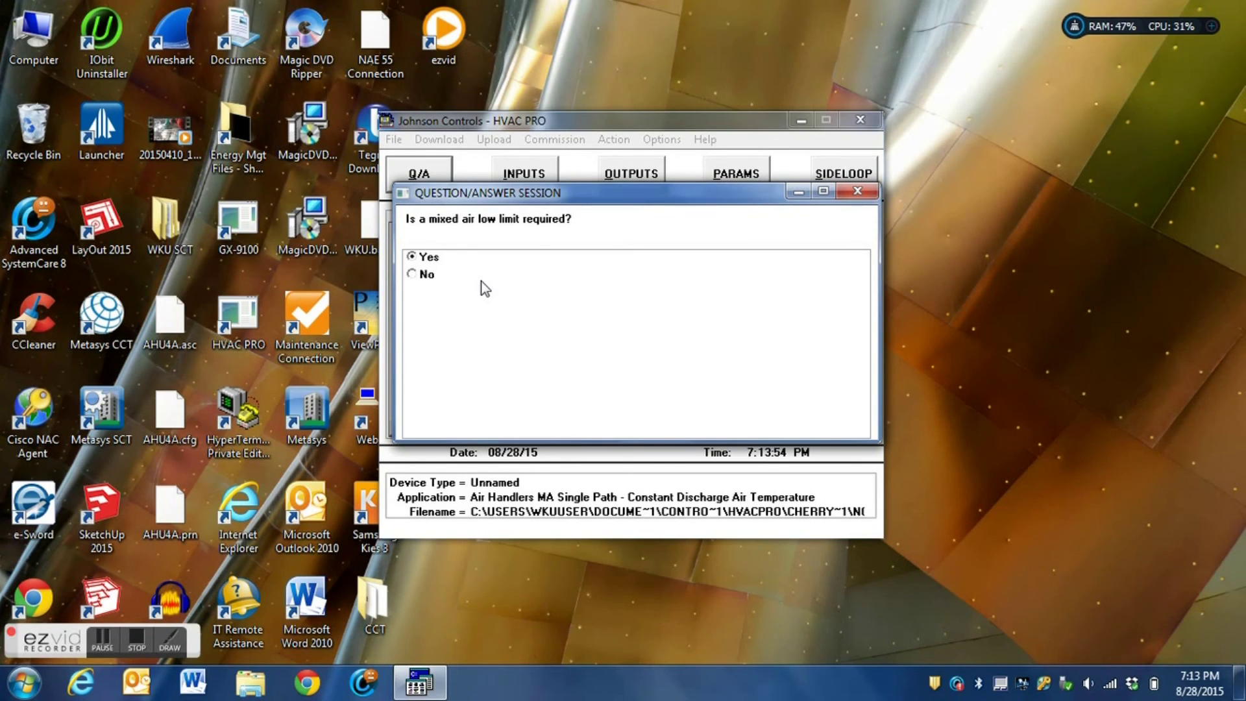
pyautogui.press('Return')
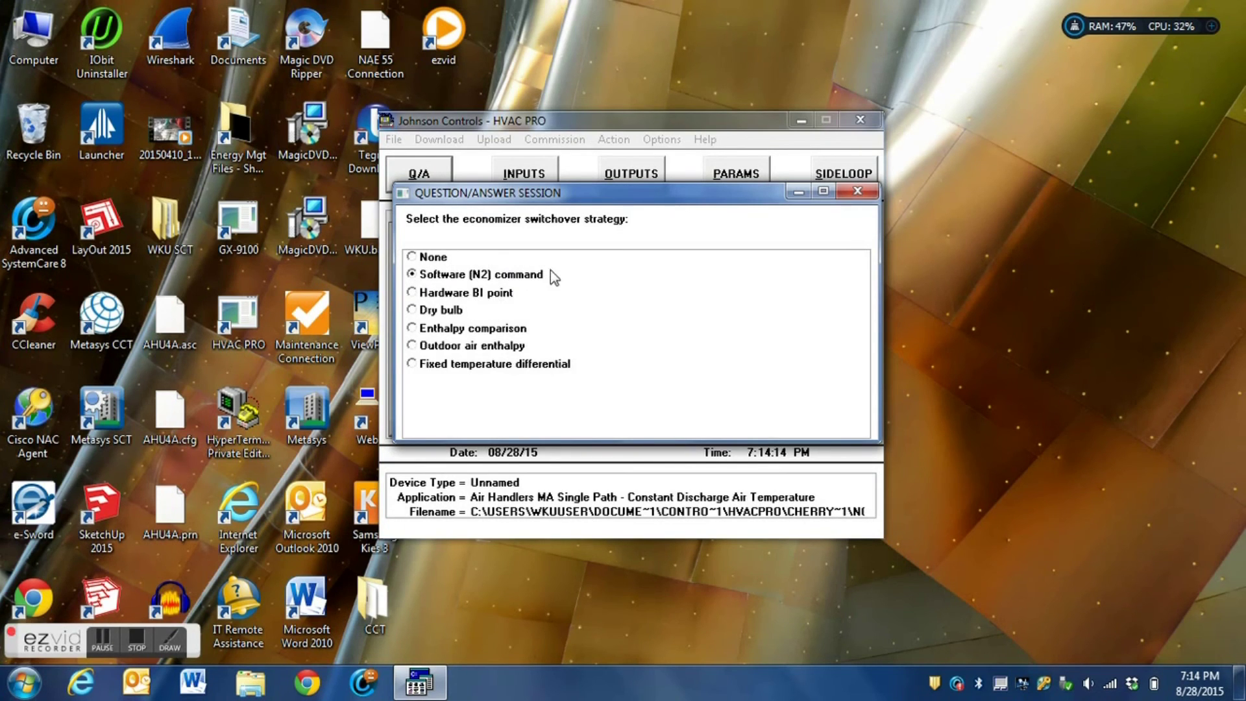
pyautogui.press('Return')
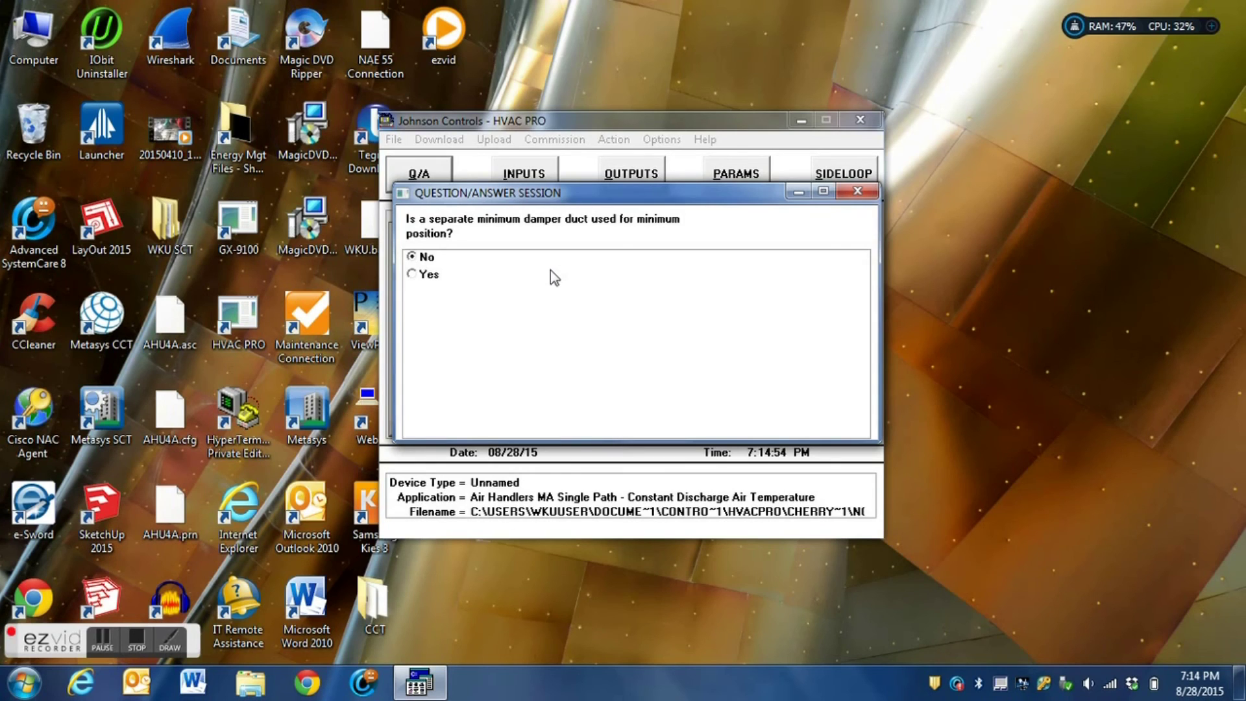
# Use a separate minimum damper duct with minimum closed loop volume control, a Pitot tube, and no air quality reset.
pyautogui.press('Down')
pyautogui.press('Return')
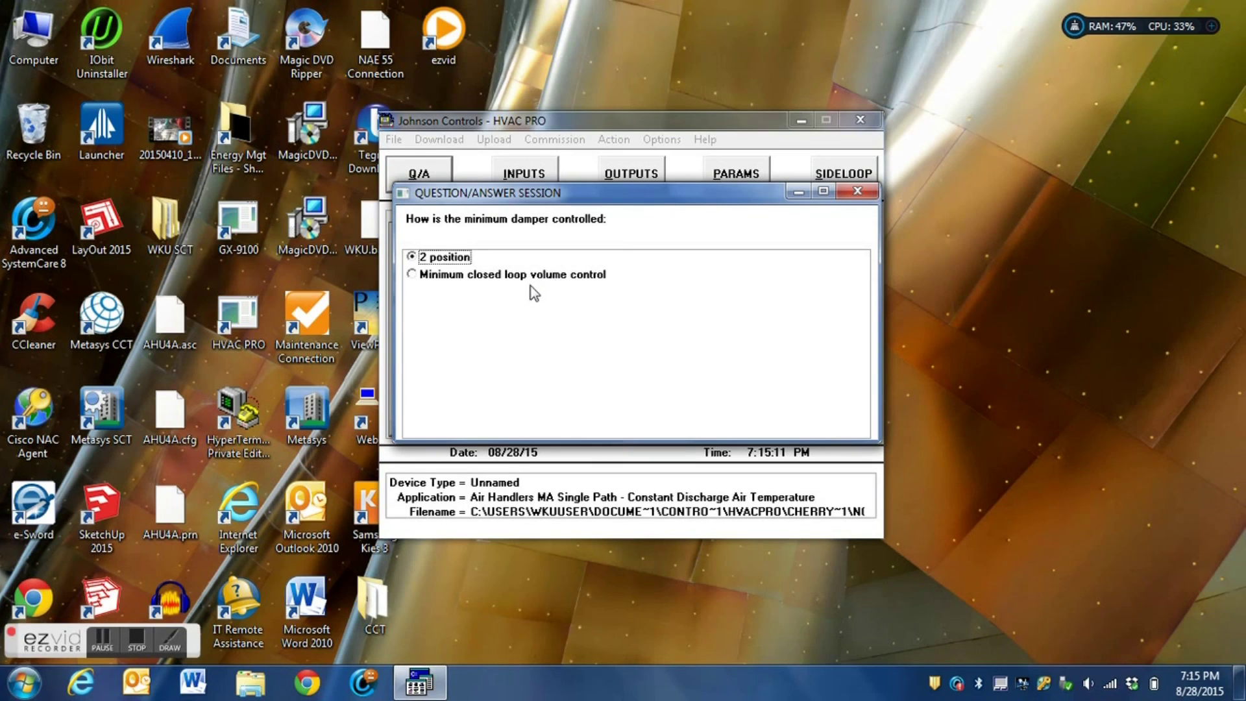
pyautogui.click(411, 273)
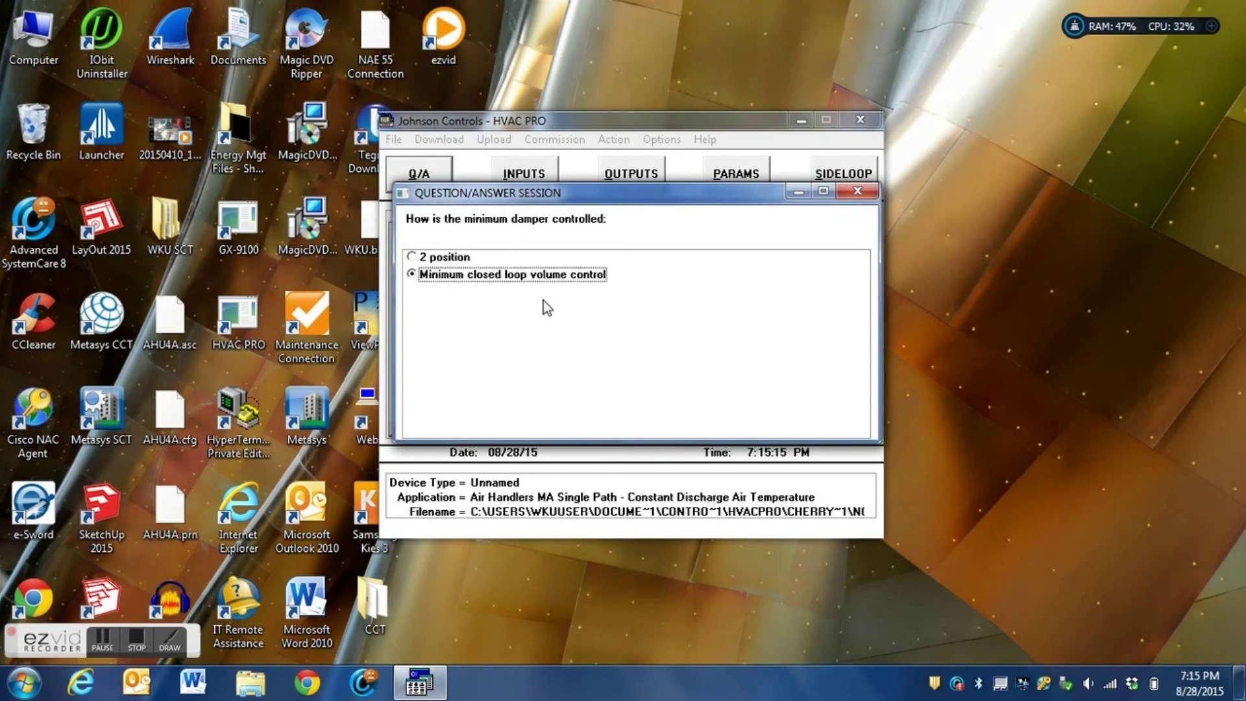
pyautogui.press('Return')
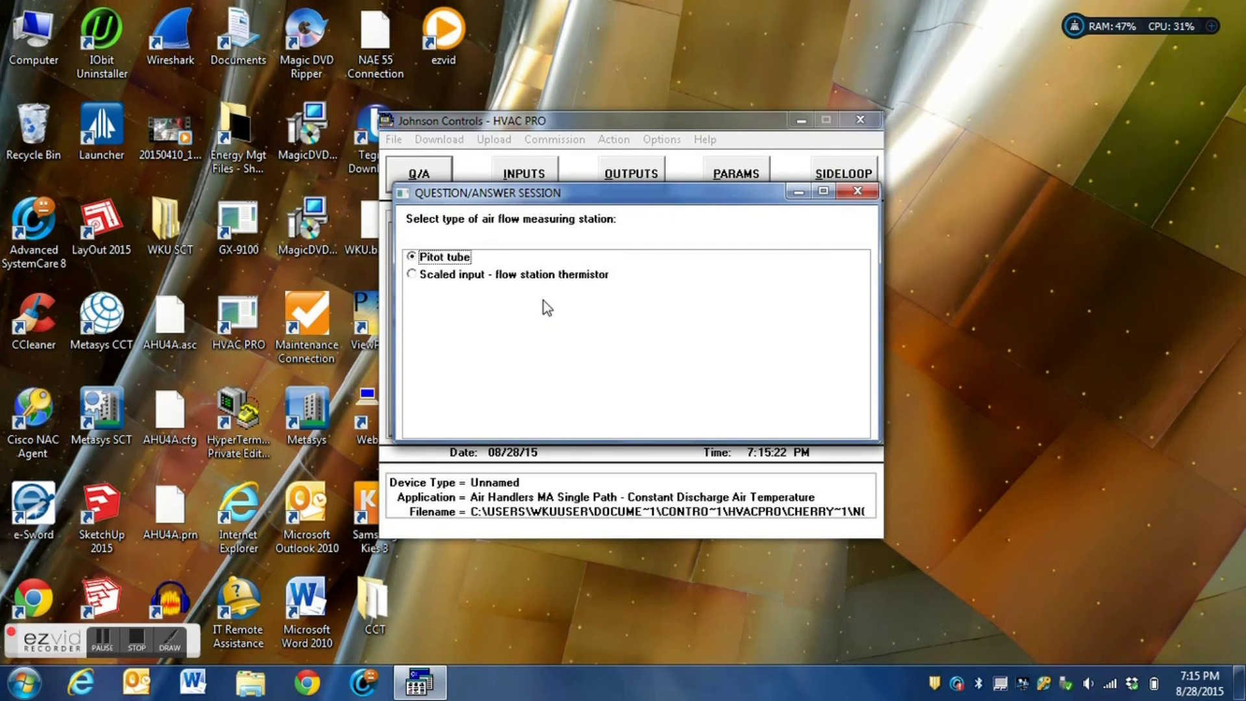
pyautogui.press('Return')
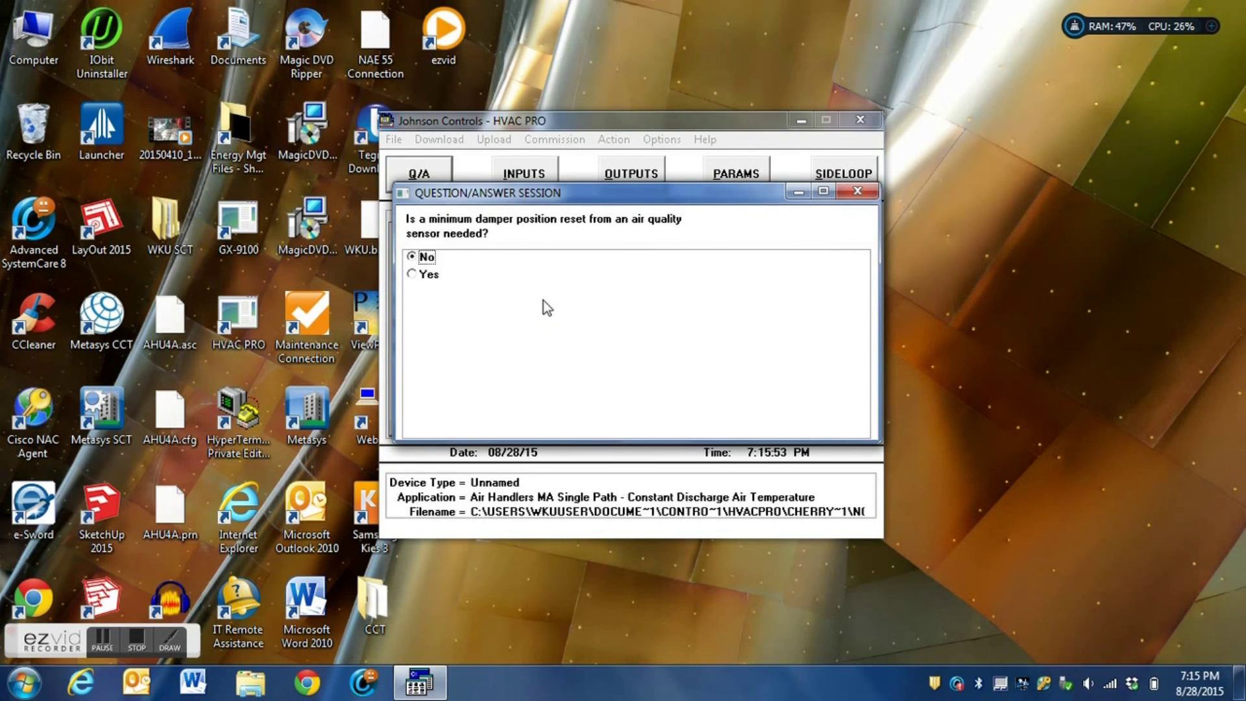
pyautogui.press('Return')
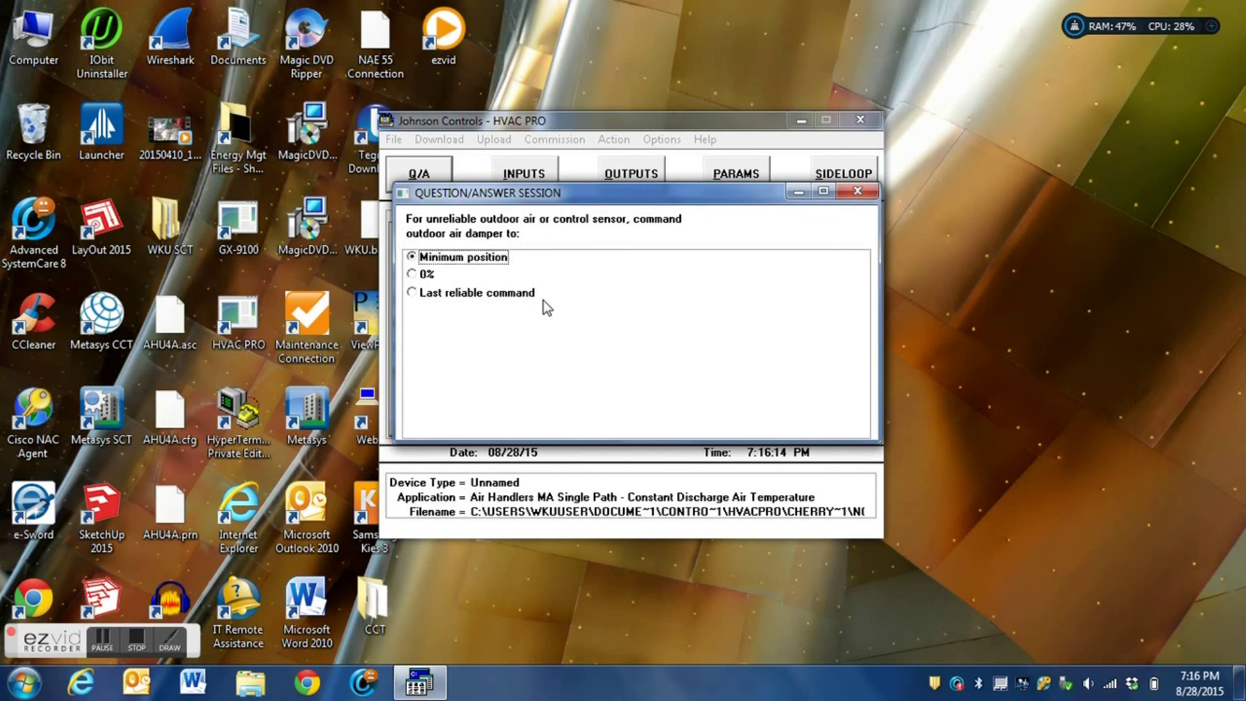
# Set both the outdoor air and minimum damper unreliable-sensor fallbacks to Last reliable command.
pyautogui.press('Down')
pyautogui.press('Down')
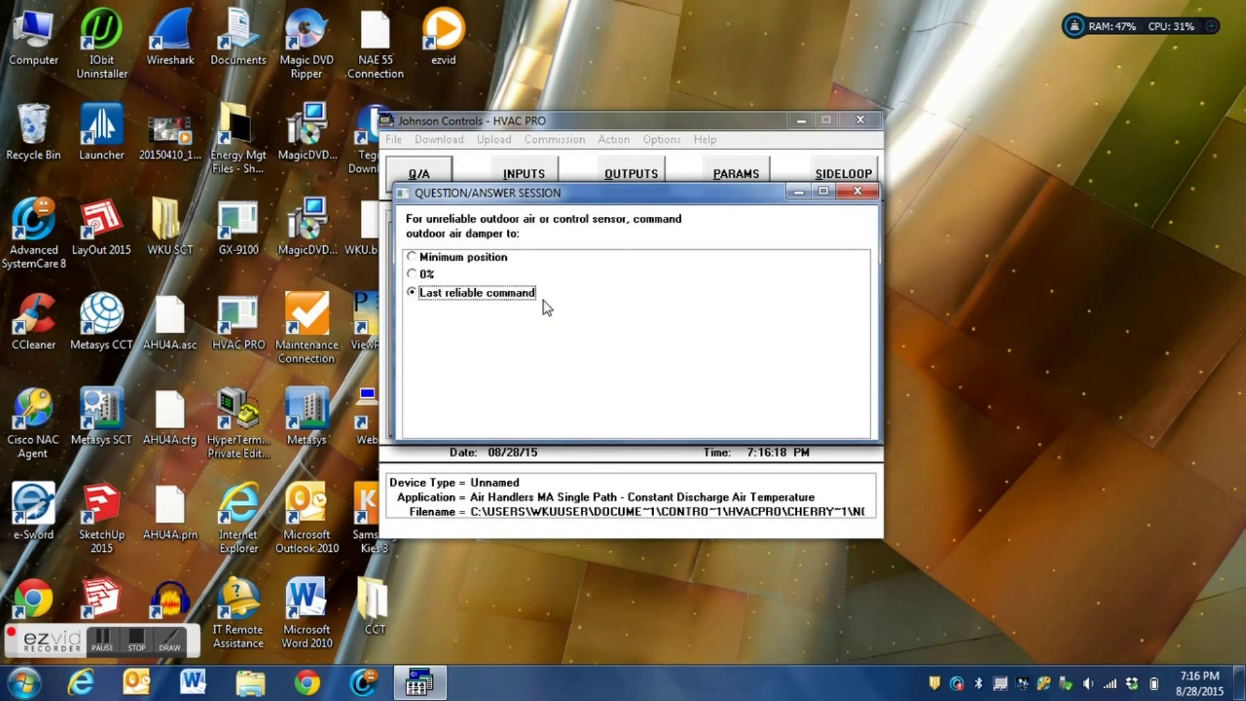
pyautogui.press('Return')
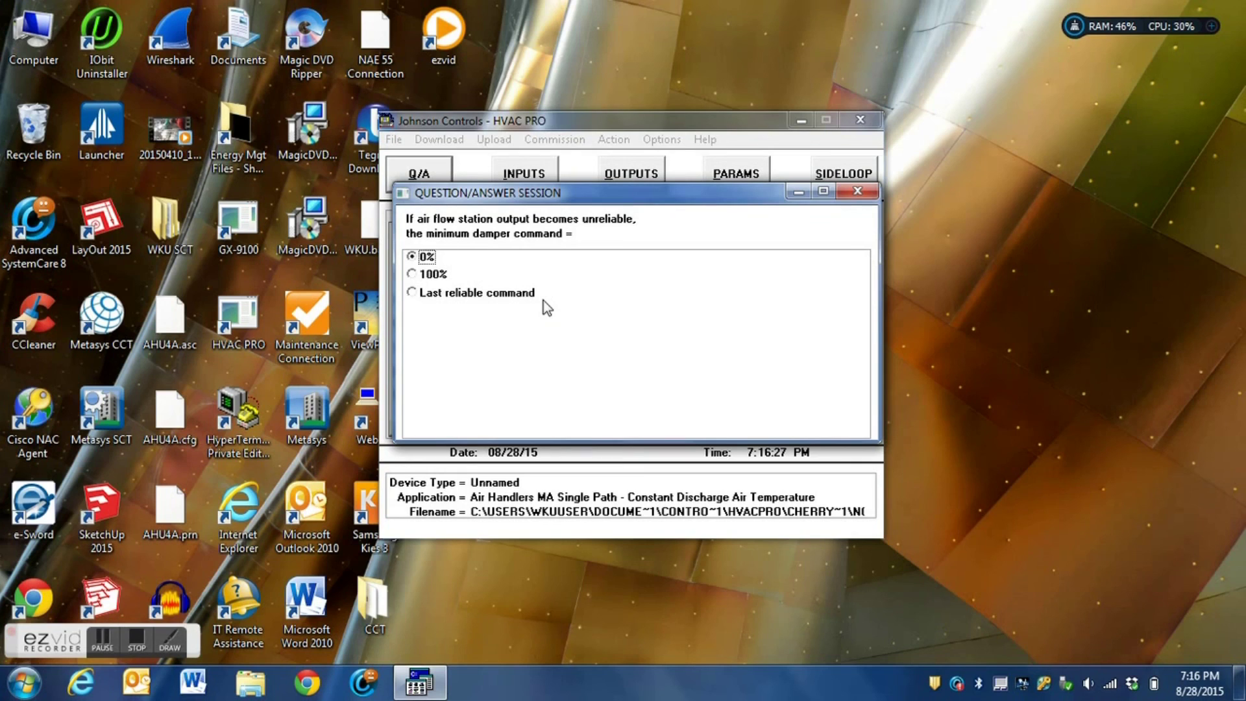
pyautogui.click(544, 301)
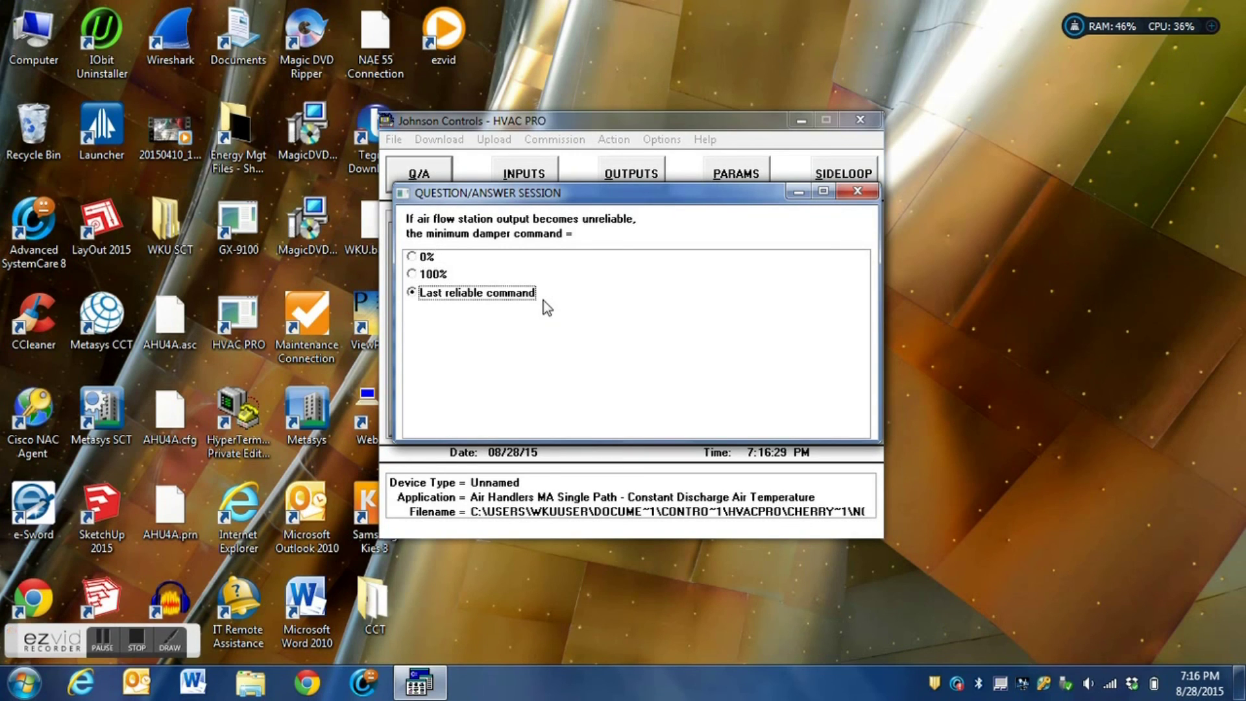
pyautogui.press('Return')
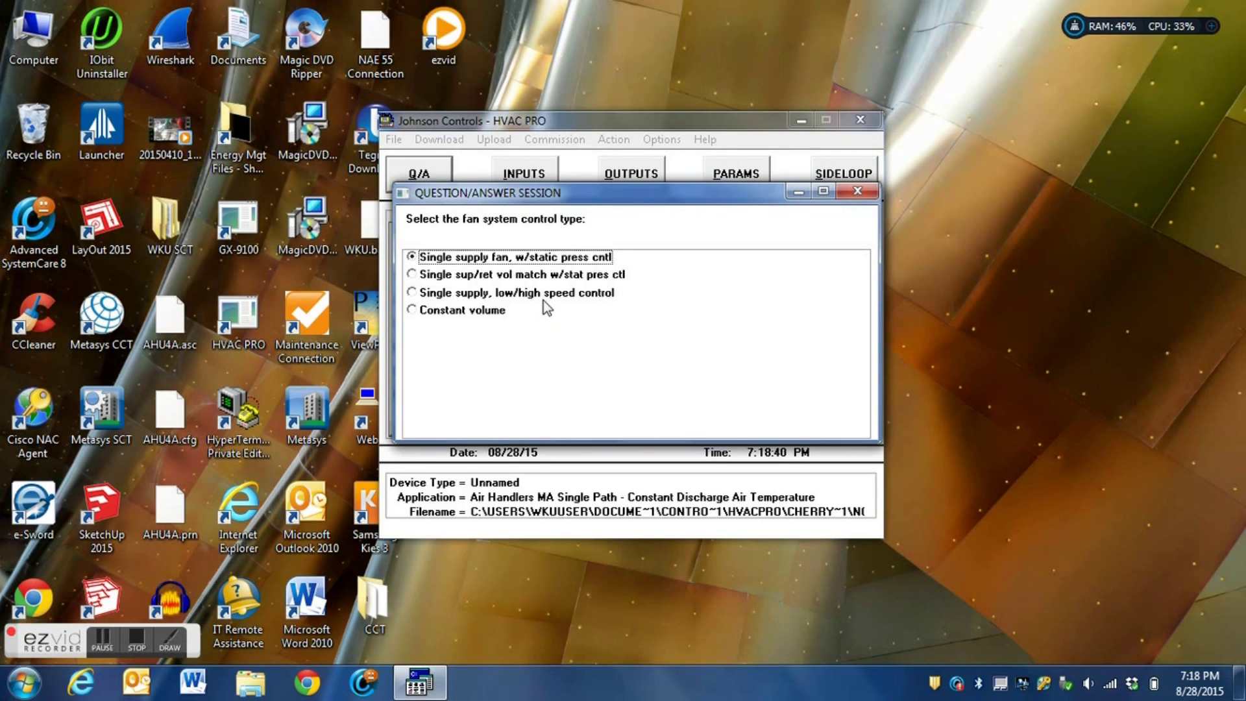
# Confirm 'Single supply fan, w/static press cntl' as the fan system control type.
pyautogui.press('Return')
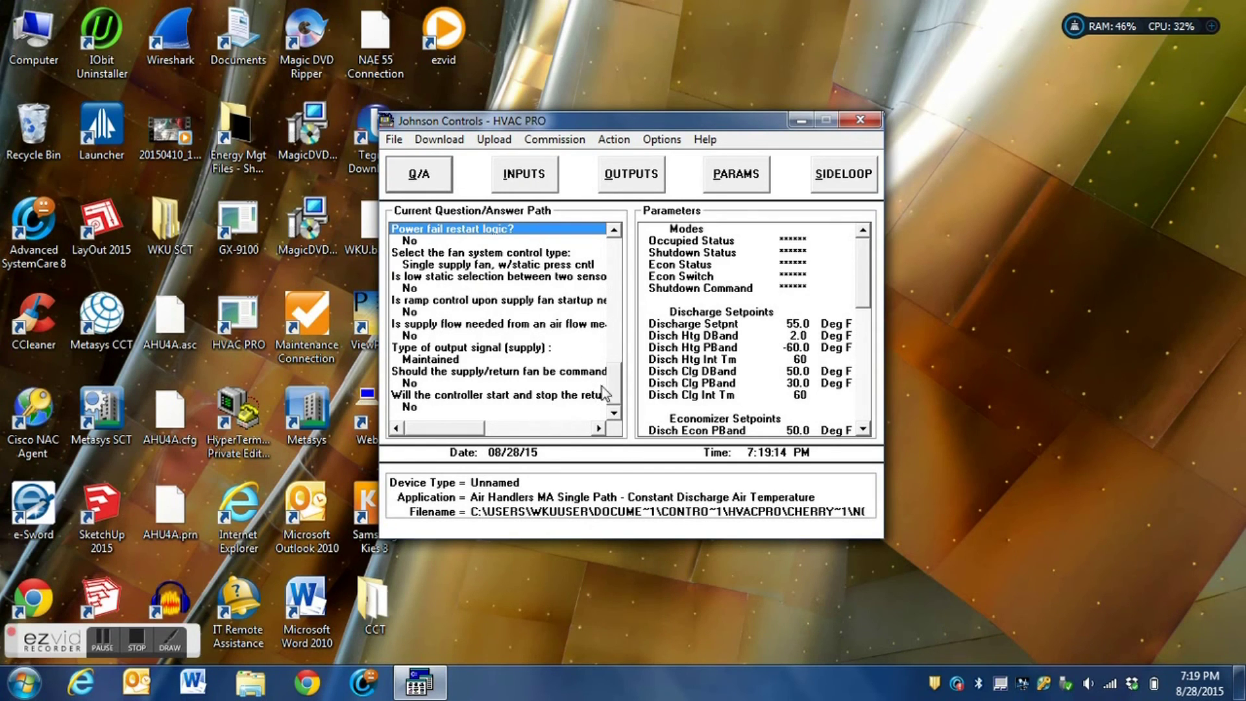
# Display the generated inputs and outputs point lists side by side.
pyautogui.moveTo(613, 381); pyautogui.dragTo(622, 328)
pyautogui.click(519, 176)
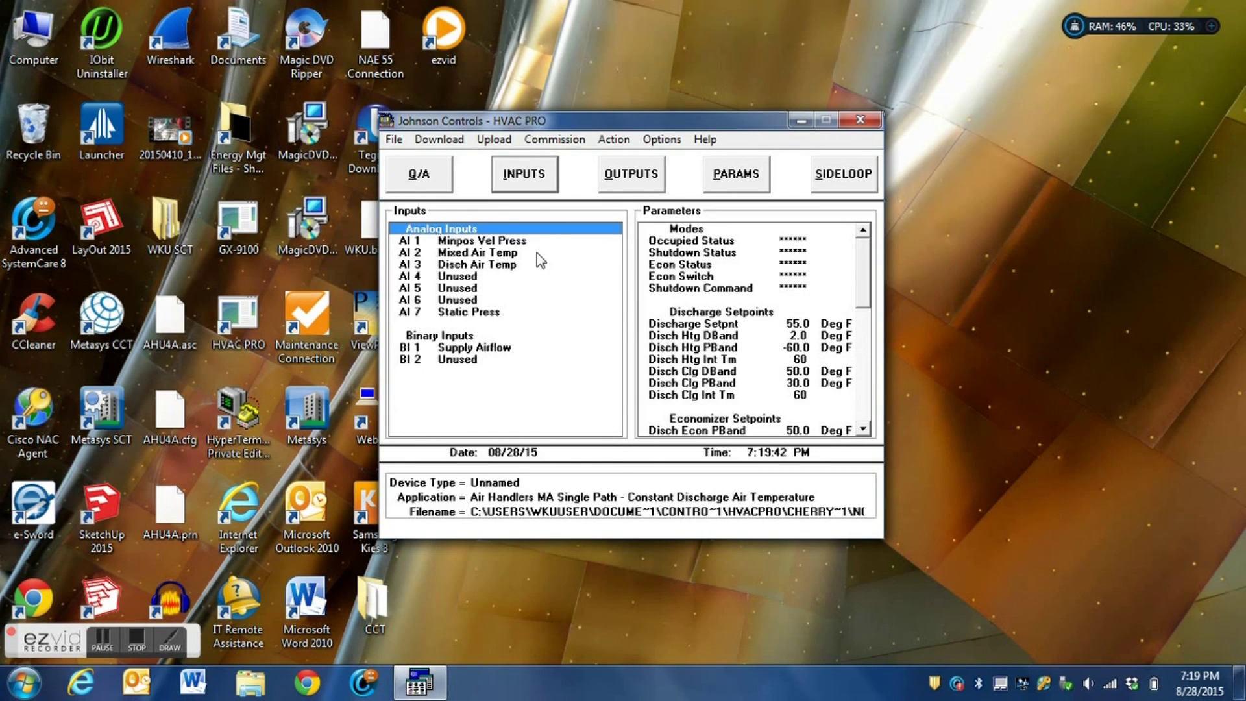
pyautogui.click(625, 180)
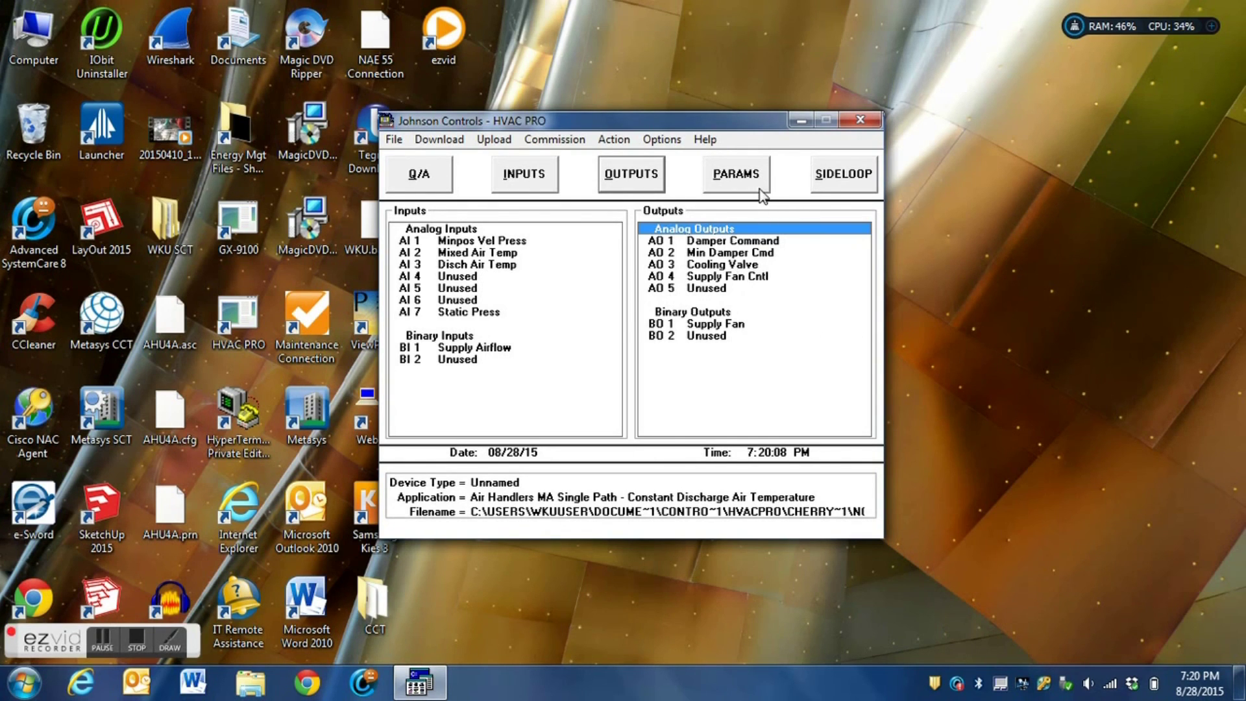
# Show the Parameters list and open Discharge Setpnt (DAT-SP, 55.000 Deg F) for editing.
pyautogui.click(738, 181)
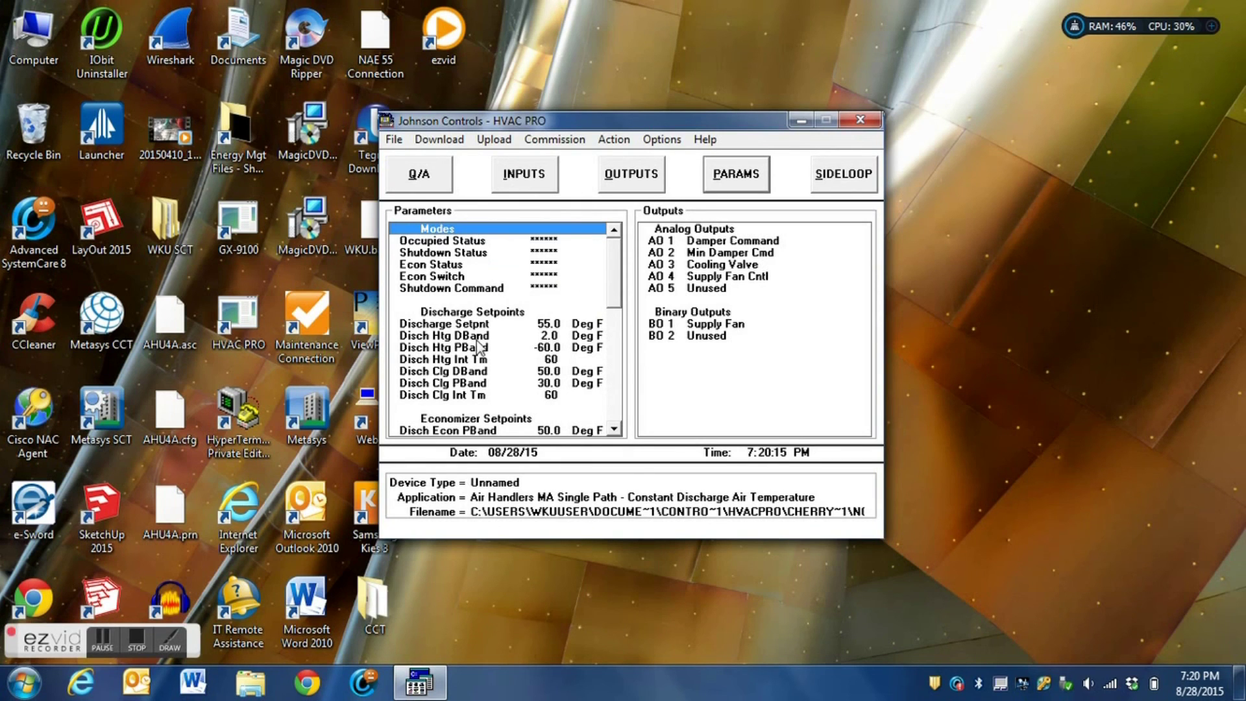
pyautogui.moveTo(612, 294)
pyautogui.mouseDown()
pyautogui.moveTo(628, 395)
pyautogui.moveTo(631, 280)
pyautogui.mouseUp()
pyautogui.scroll(-1, 614, 285)
pyautogui.doubleClick(543, 288)
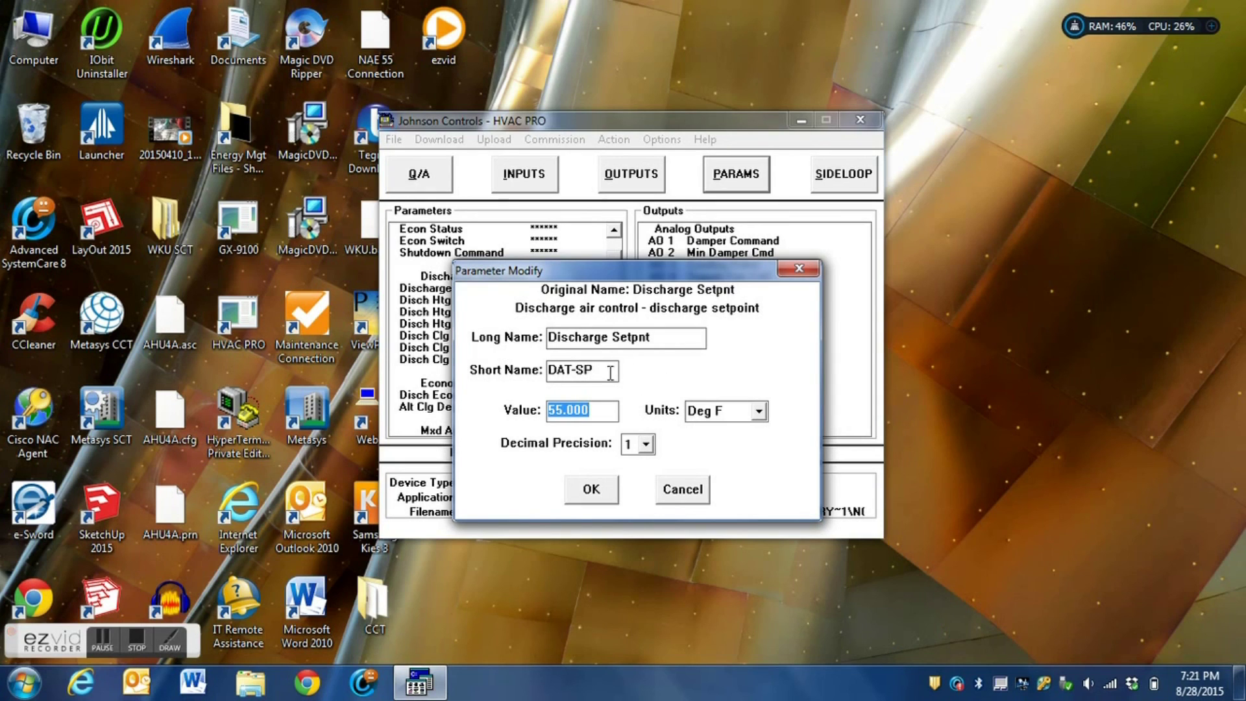
# Cancel the Discharge Setpnt edit, leaving it at 55.0 Deg F, and show the inputs list.
pyautogui.click(680, 492)
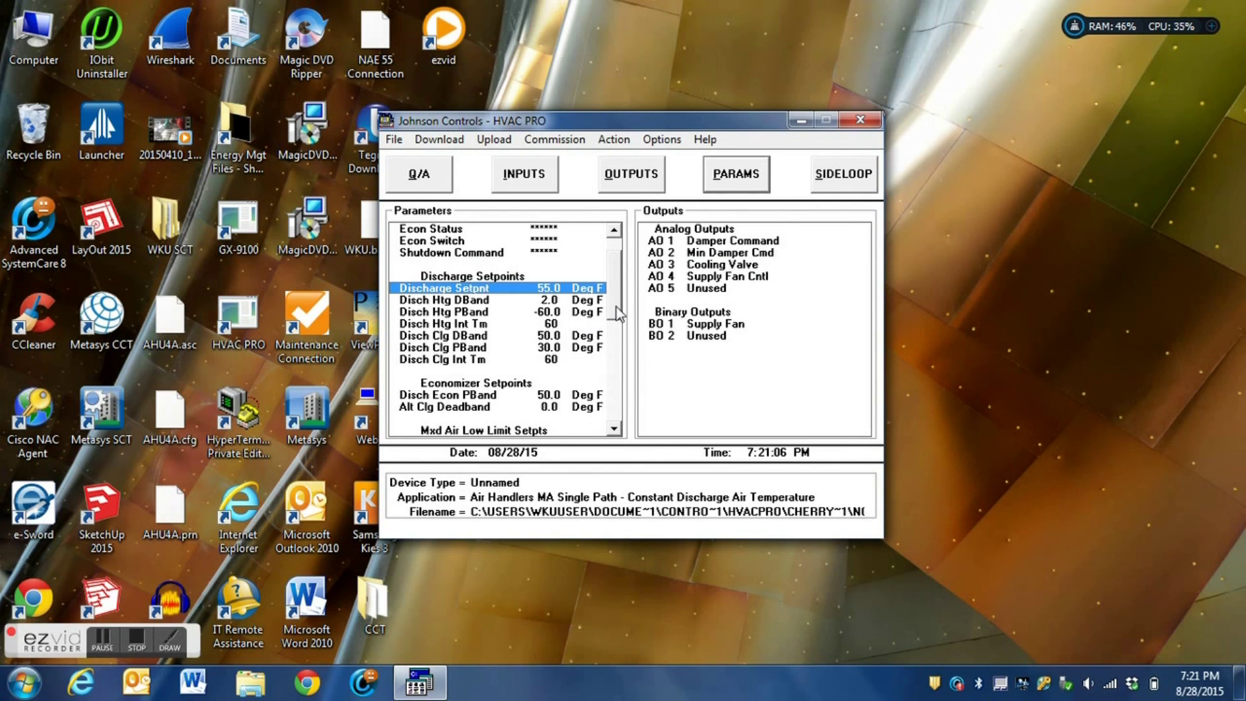
pyautogui.moveTo(616, 306)
pyautogui.mouseDown()
pyautogui.moveTo(631, 428)
pyautogui.moveTo(640, 307)
pyautogui.mouseUp()
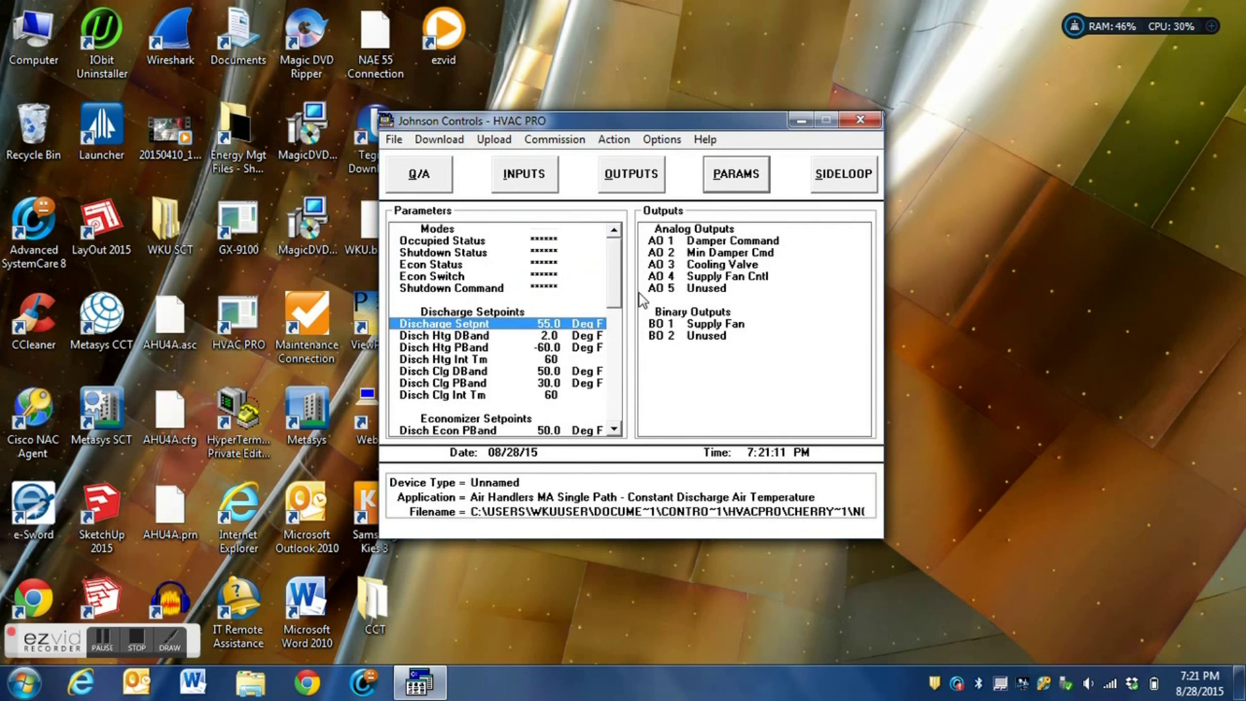
pyautogui.click(526, 175)
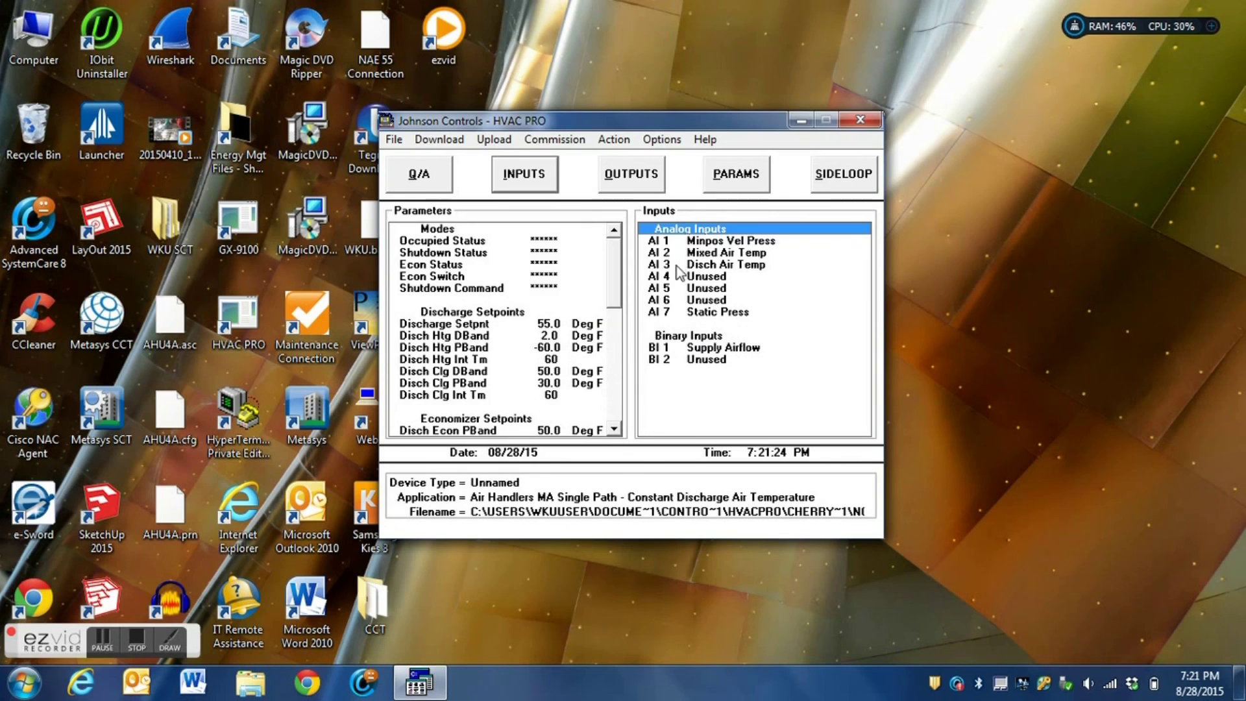
# Keep Voltage (V) as the AI 7 Static Press sensor type, then show the outputs list.
pyautogui.doubleClick(717, 313)
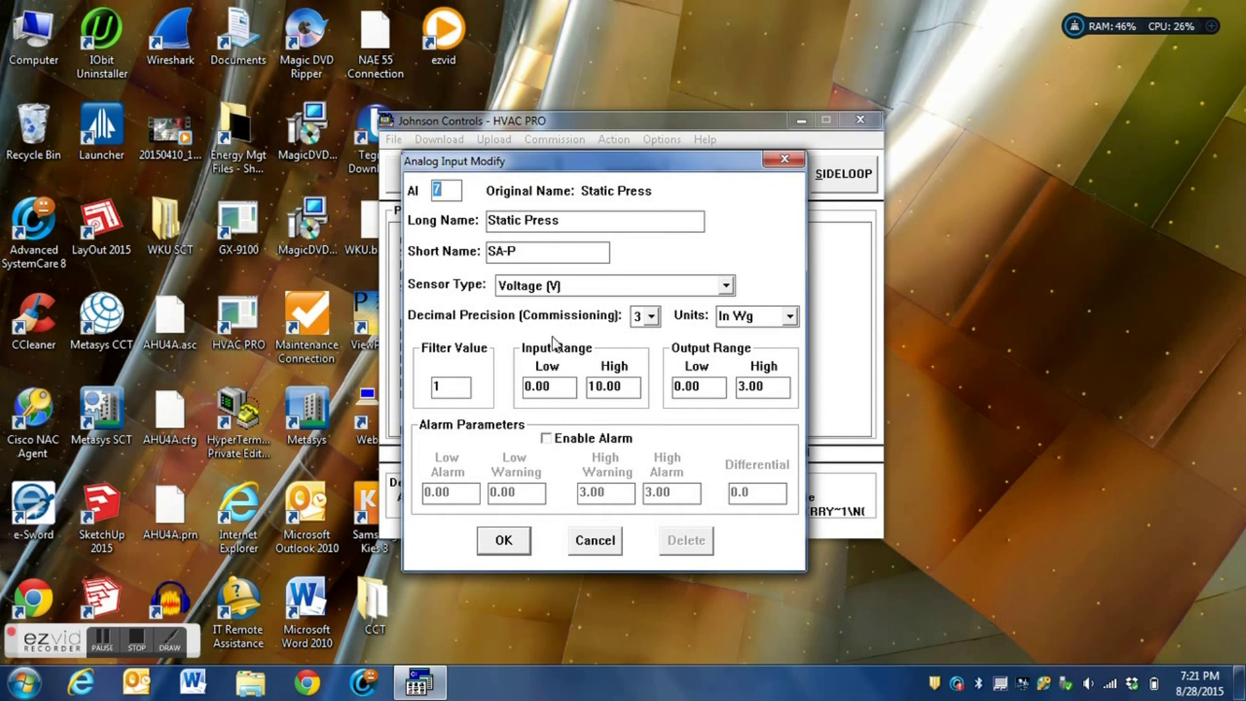
pyautogui.click(565, 288)
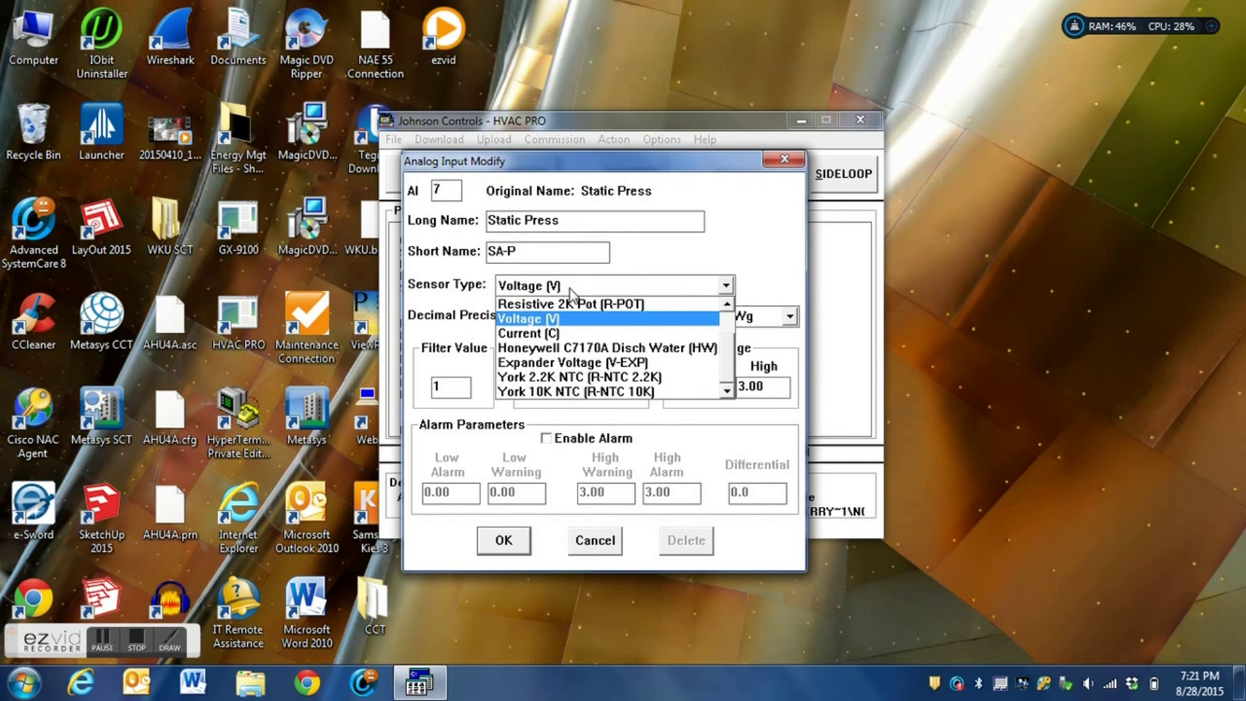
pyautogui.click(539, 318)
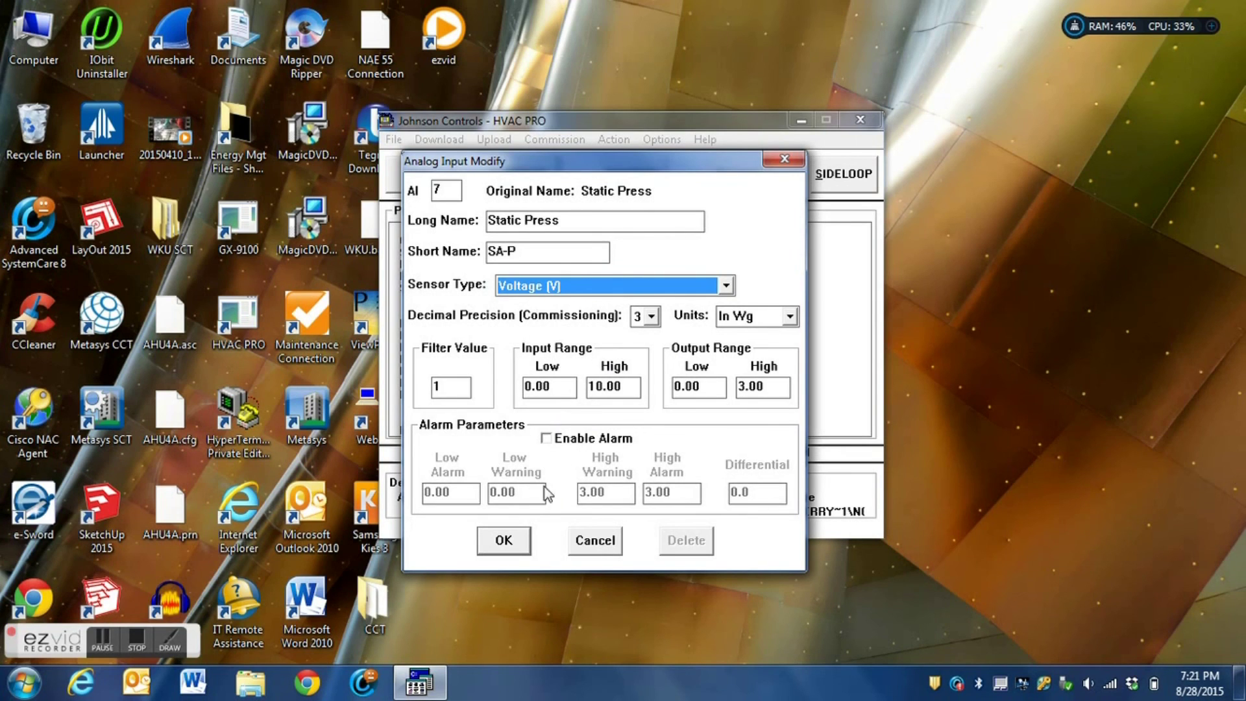
pyautogui.click(504, 540)
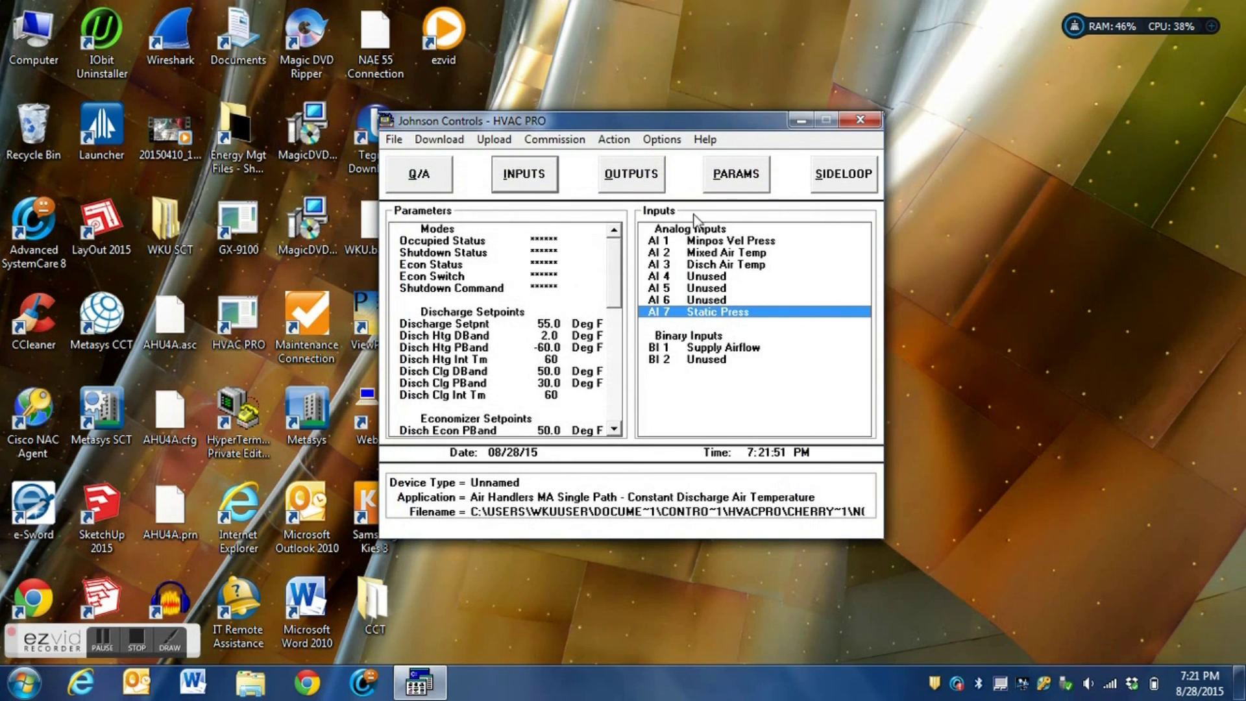
pyautogui.click(649, 178)
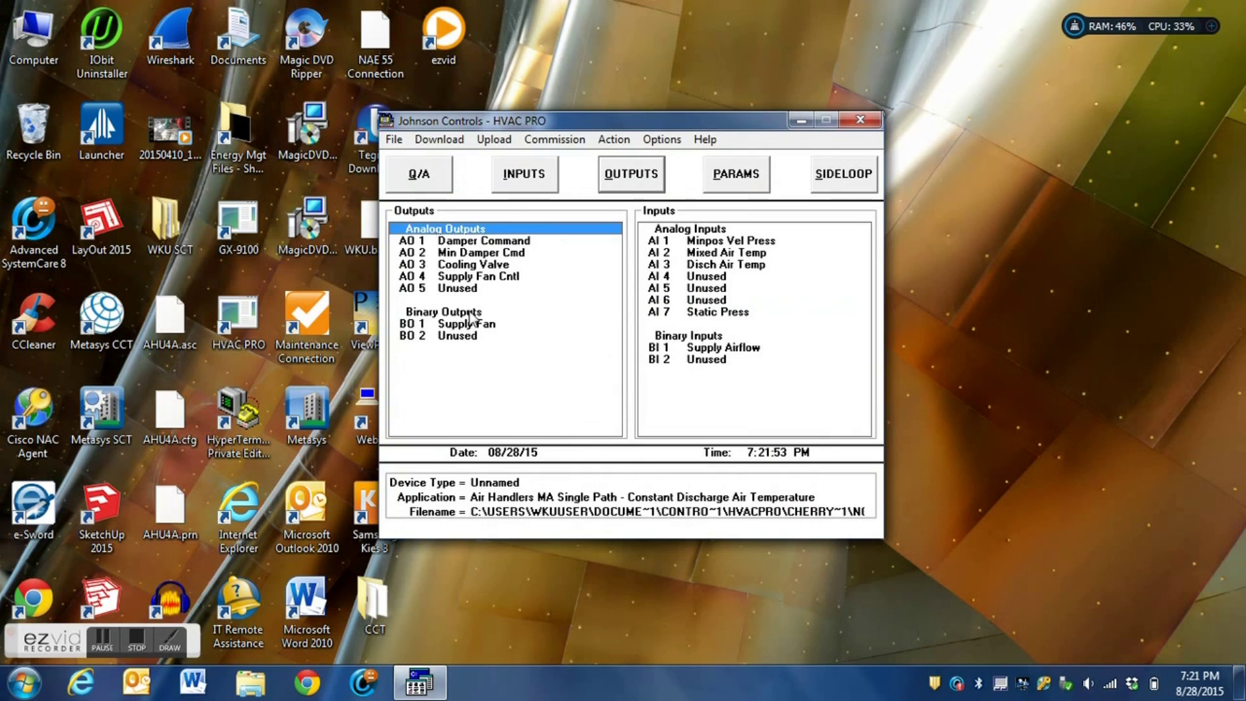
pyautogui.doubleClick(458, 278)
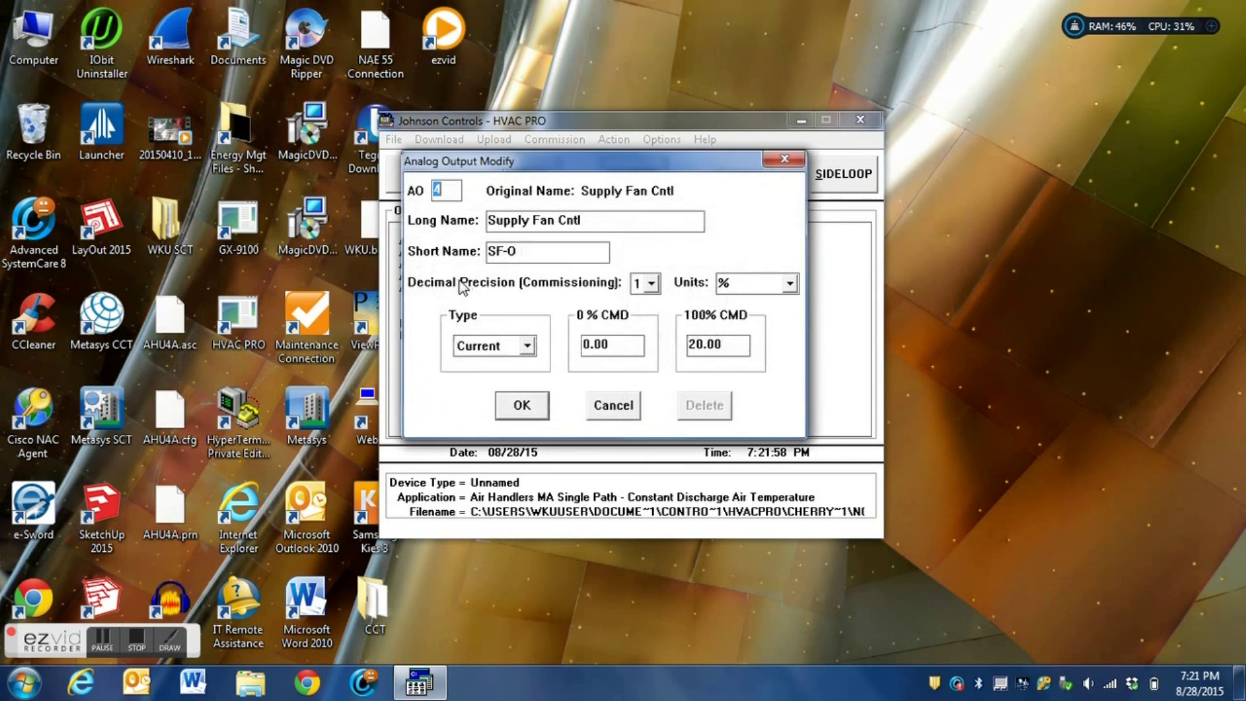
pyautogui.click(527, 405)
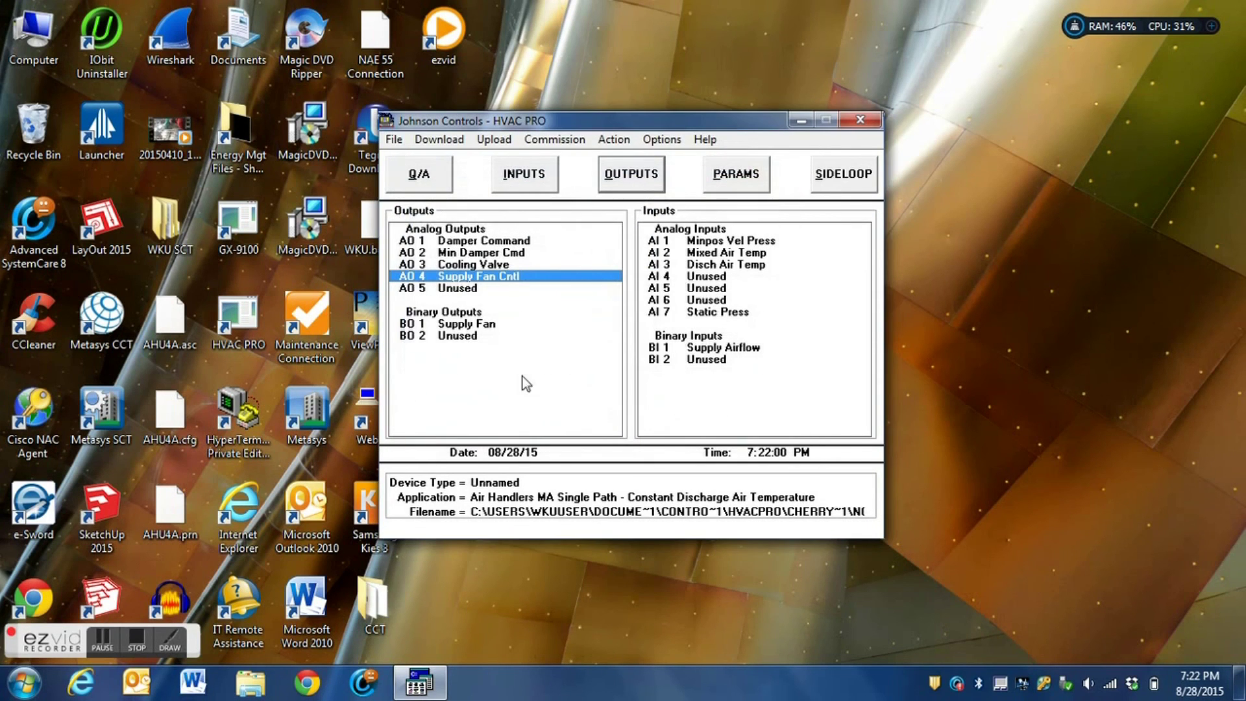
pyautogui.doubleClick(480, 264)
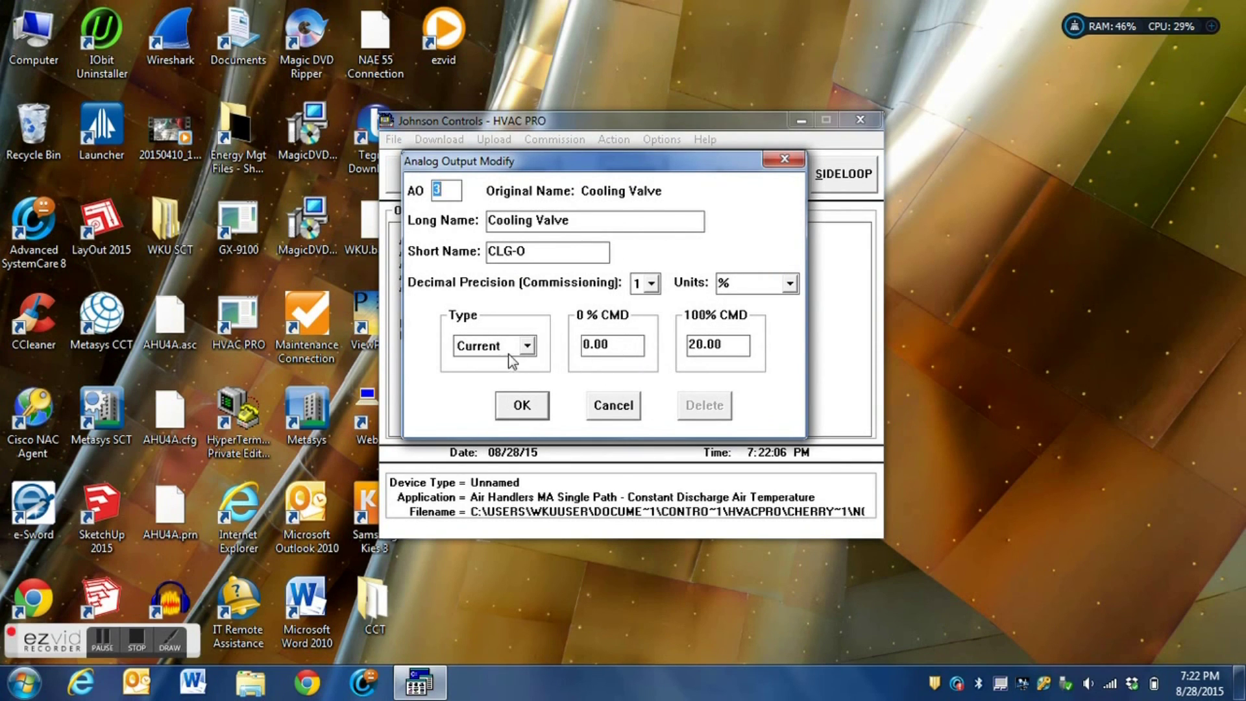
pyautogui.click(528, 350)
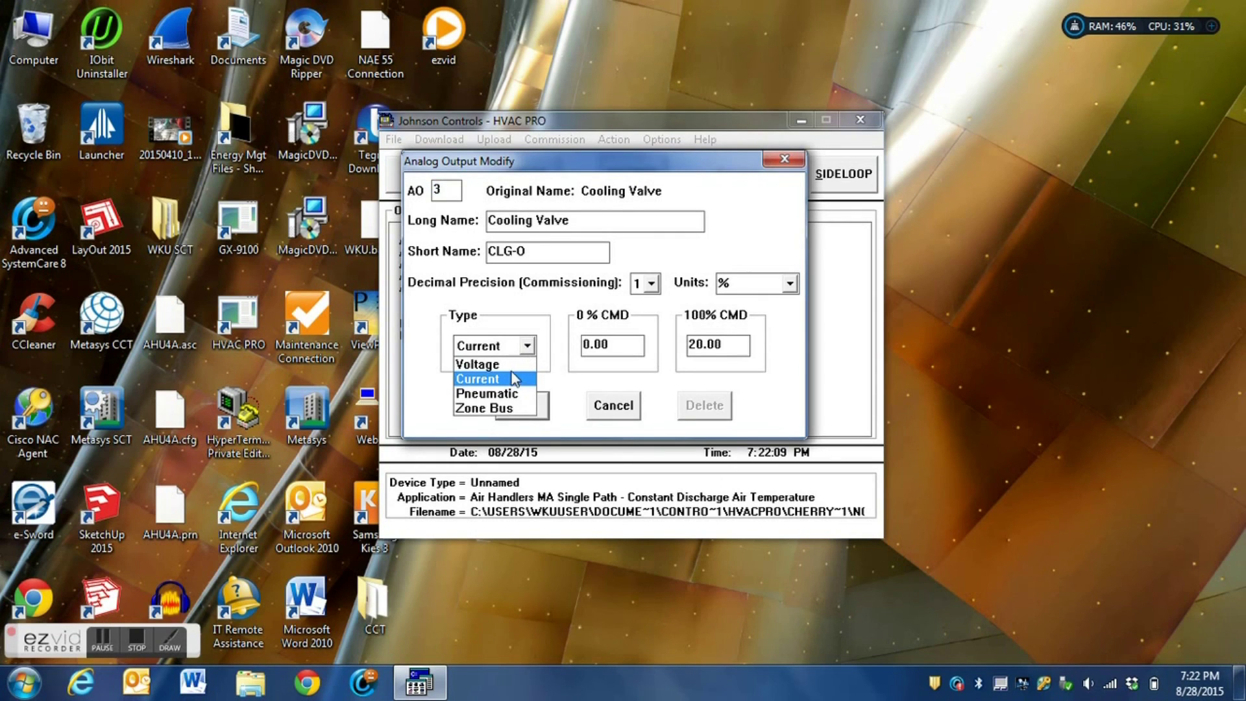
pyautogui.click(518, 364)
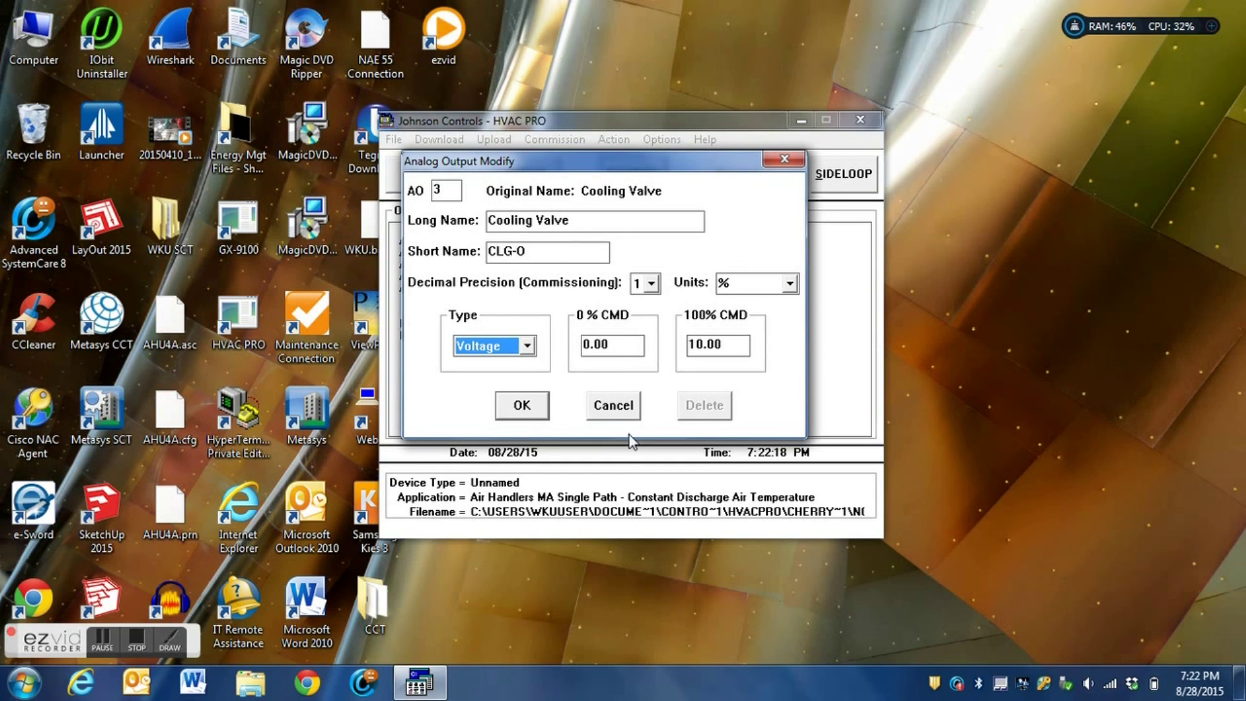
pyautogui.click(613, 415)
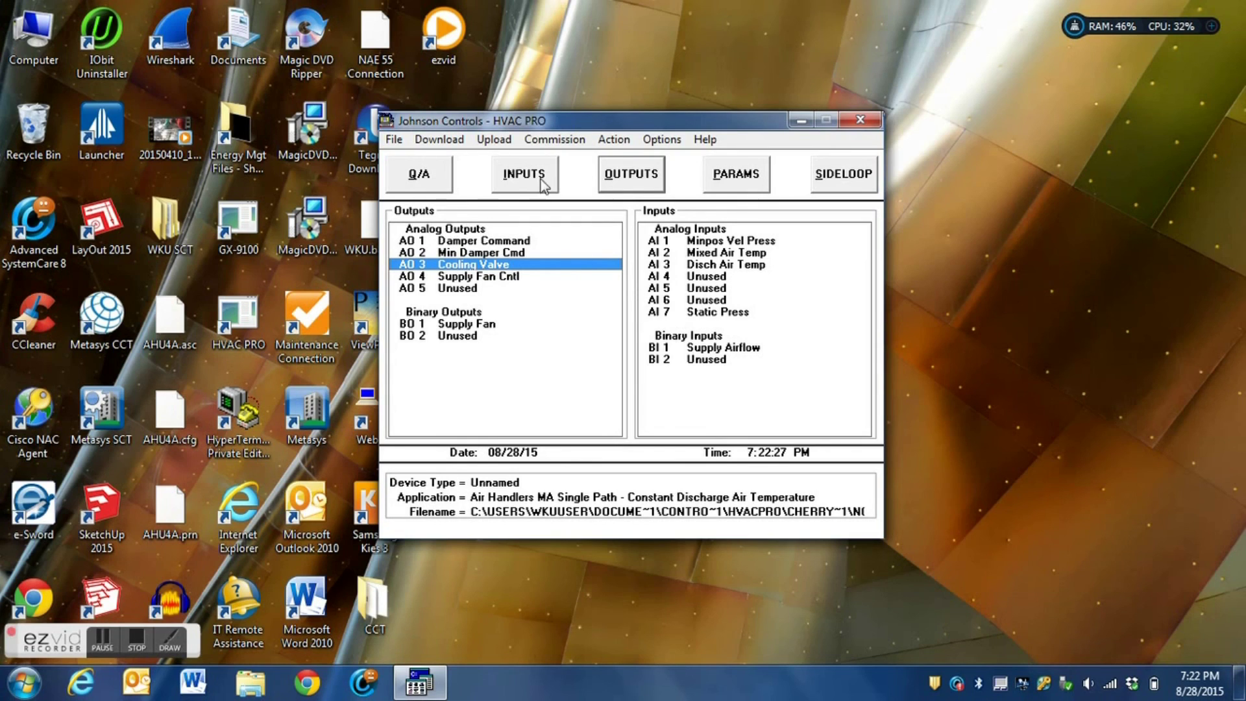
# Show the parameters list and collapse the Static Pressure, Damper, Mxd Air Low Limit and Economizer groups.
pyautogui.click(726, 182)
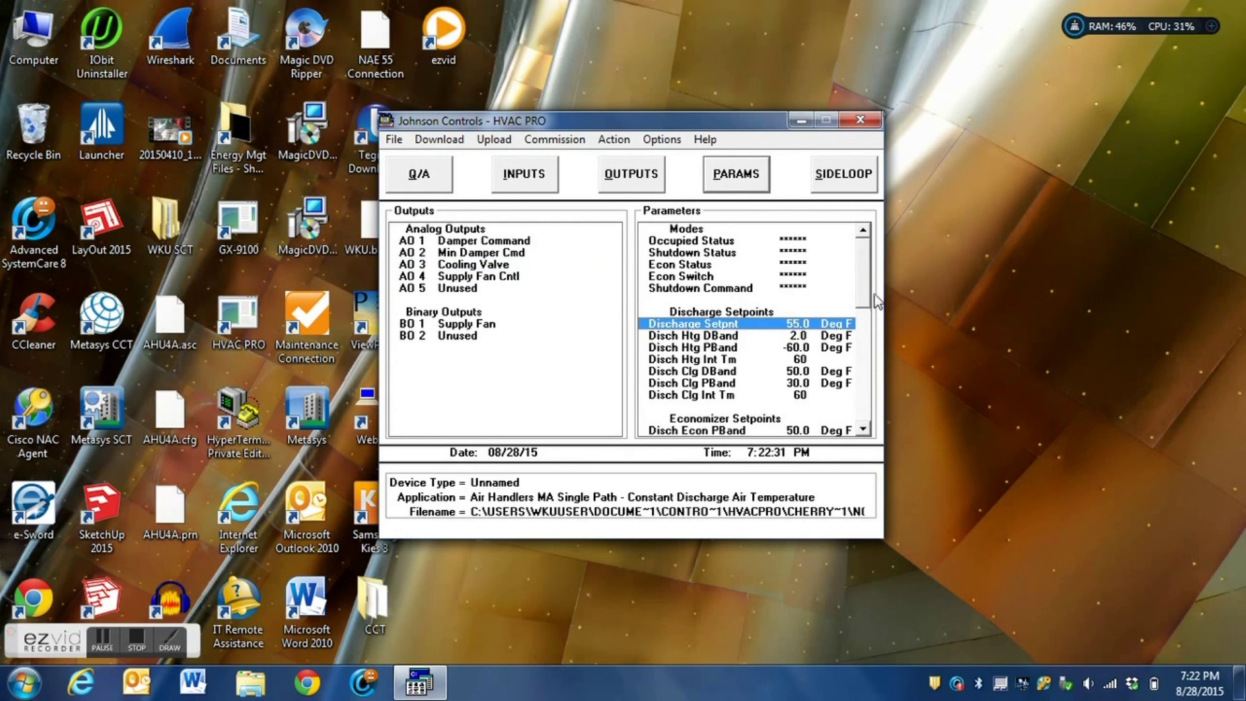
pyautogui.moveTo(866, 299); pyautogui.dragTo(888, 438)
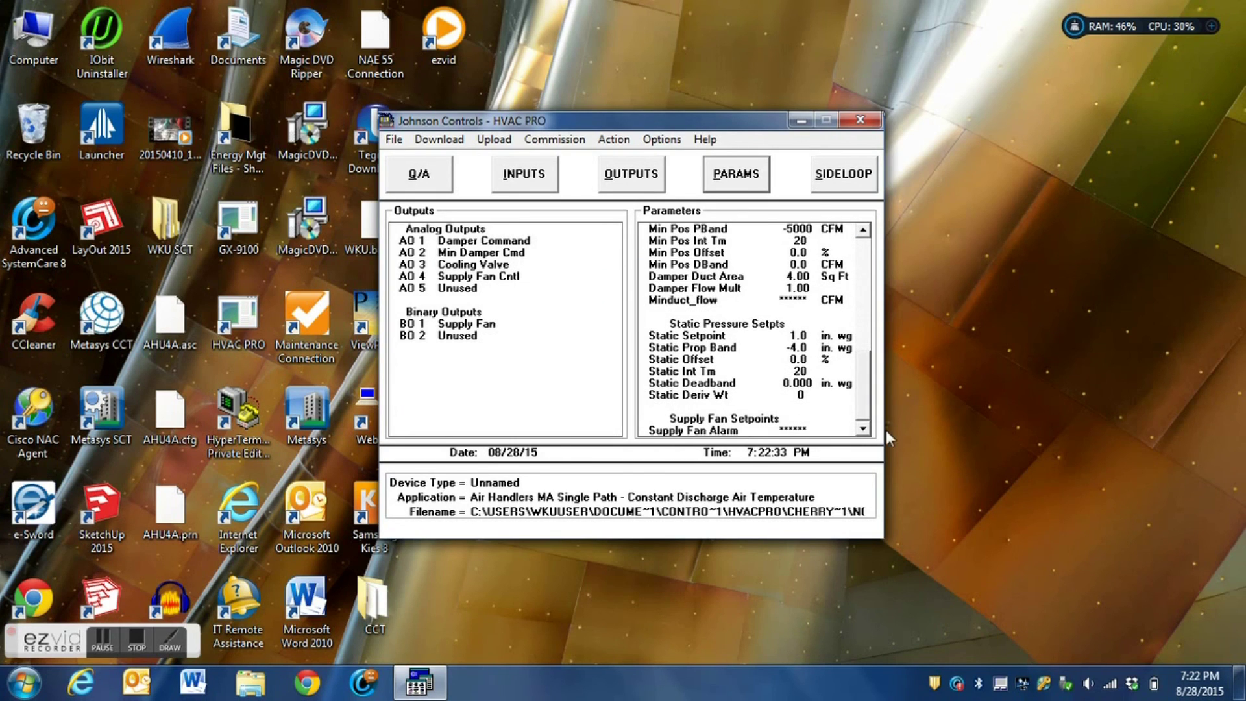
pyautogui.click(709, 324)
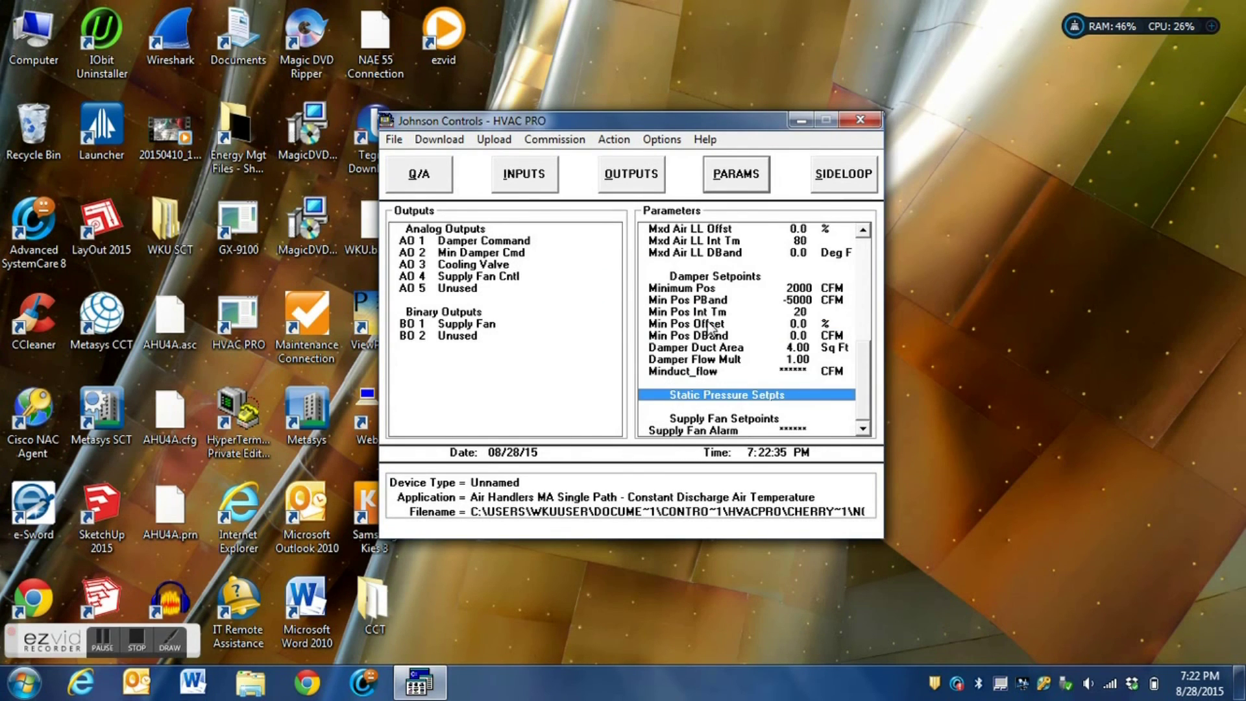
pyautogui.click(714, 264)
pyautogui.click(714, 278)
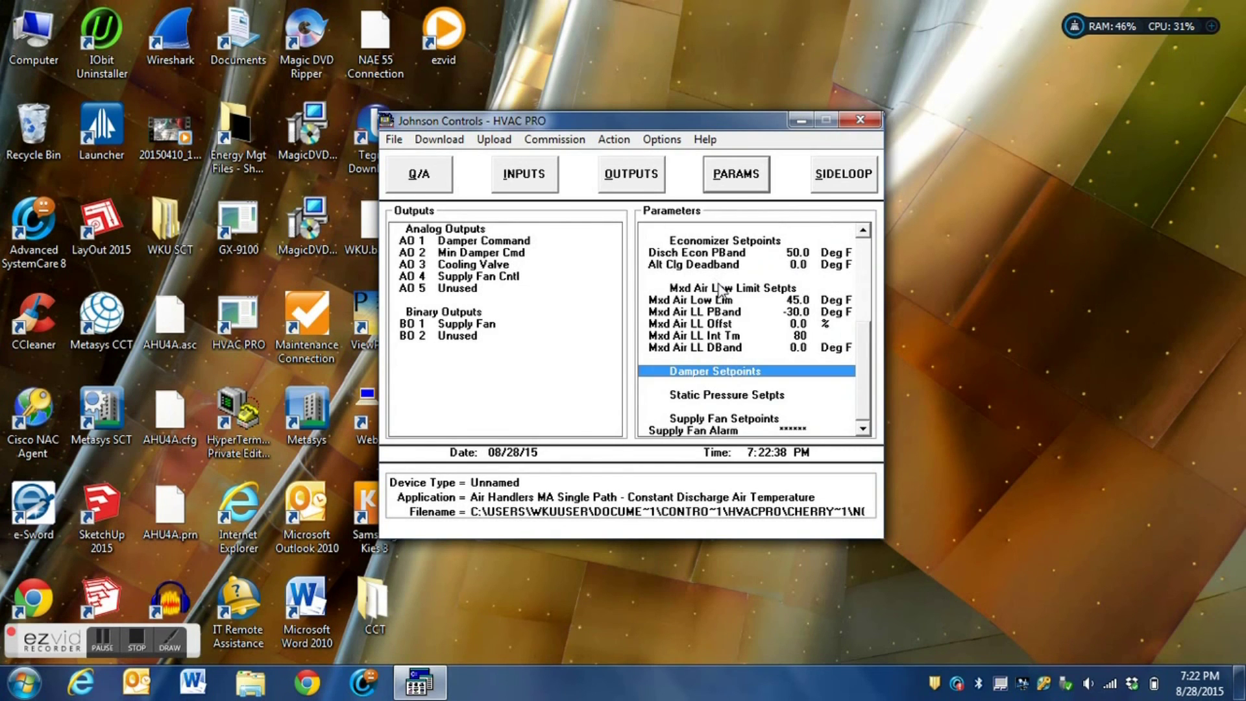
pyautogui.click(716, 289)
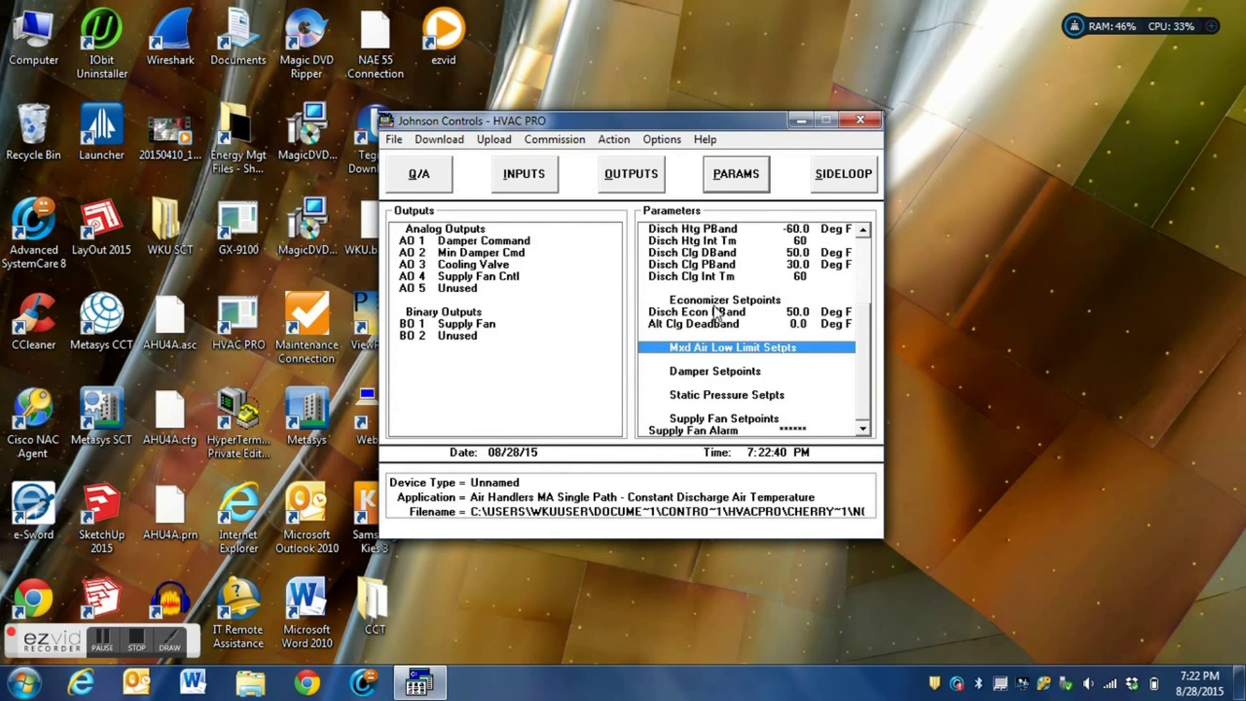
pyautogui.click(716, 300)
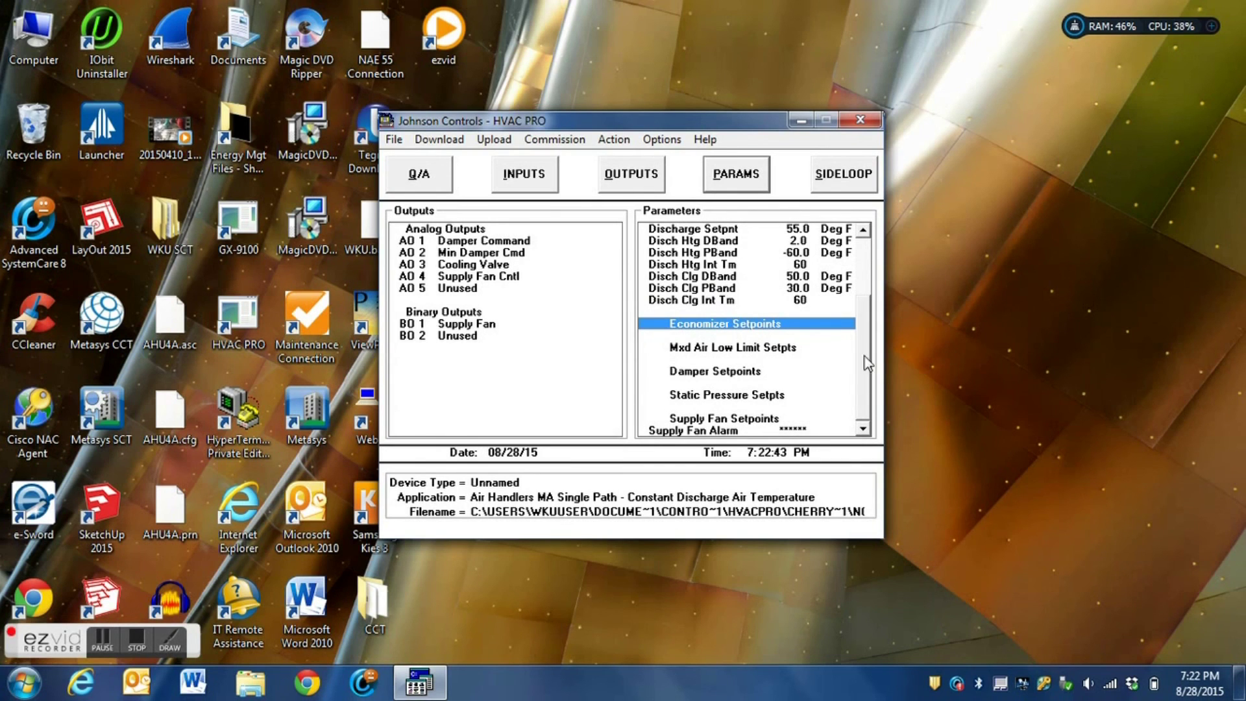
# Re-expand Damper Setpoints (Minimum Pos 2000 CFM) and Mxd Air Low Limit (45.0 Deg F).
pyautogui.moveTo(867, 363)
pyautogui.mouseDown()
pyautogui.moveTo(874, 305)
pyautogui.moveTo(873, 344)
pyautogui.mouseUp()
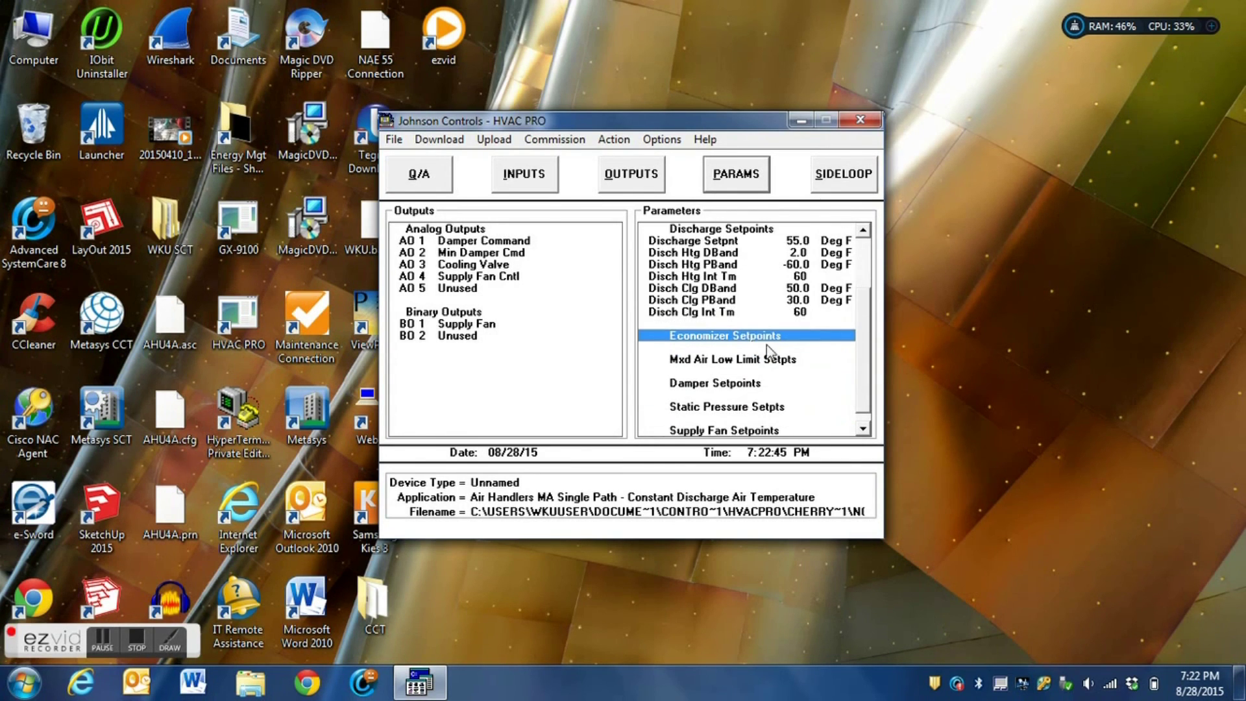
pyautogui.click(707, 387)
pyautogui.click(708, 361)
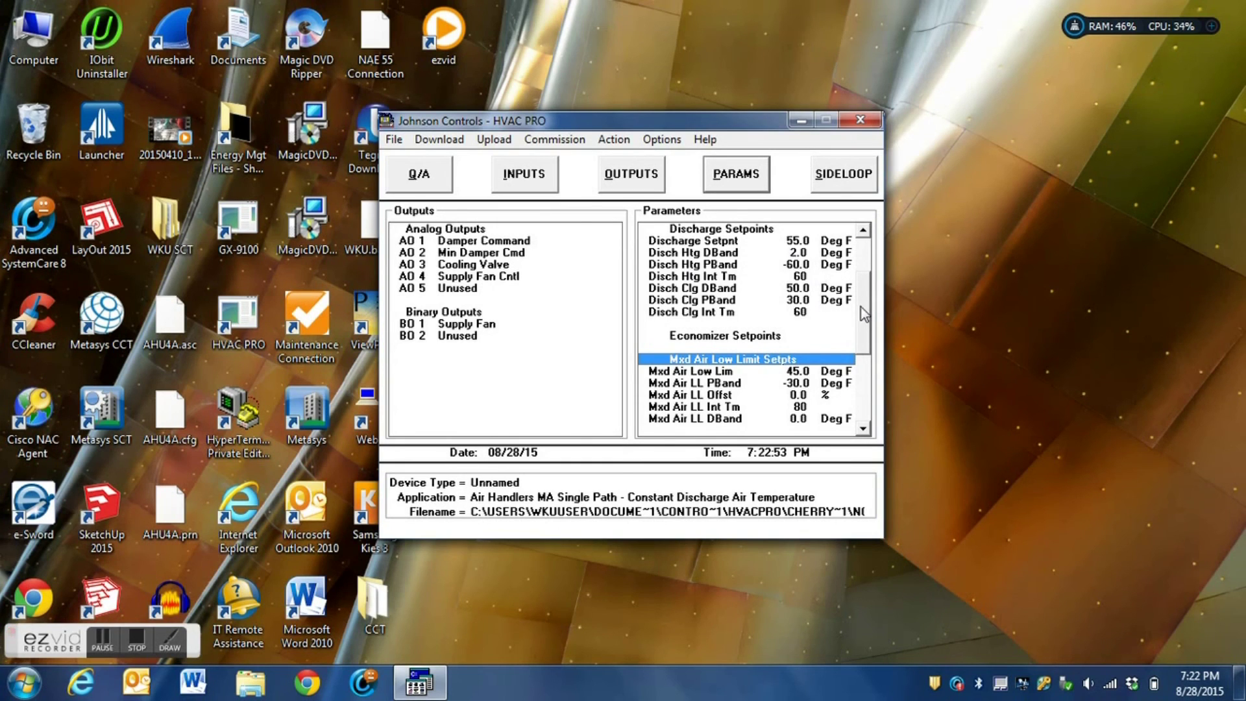
pyautogui.moveTo(860, 306); pyautogui.dragTo(868, 264)
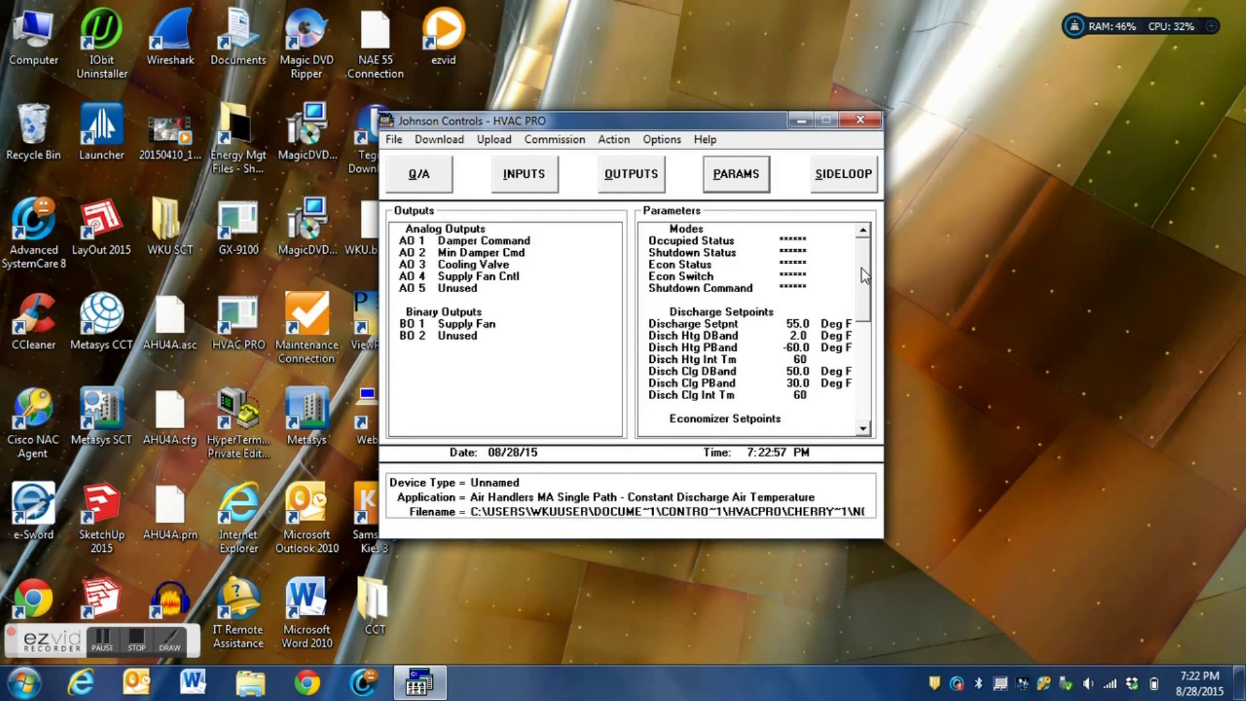
pyautogui.moveTo(862, 269); pyautogui.dragTo(870, 375)
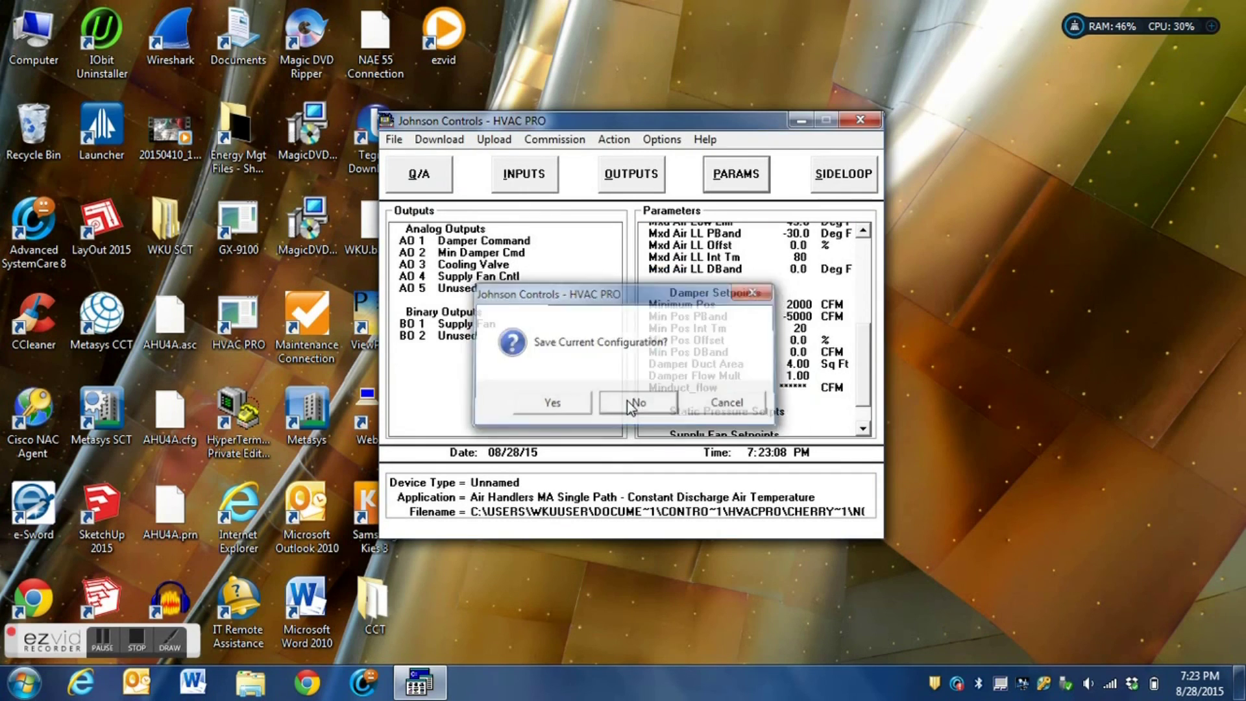
# Discard the previous program and create a new VAV Applications – VMA Single Duct program.
pyautogui.click(627, 400)
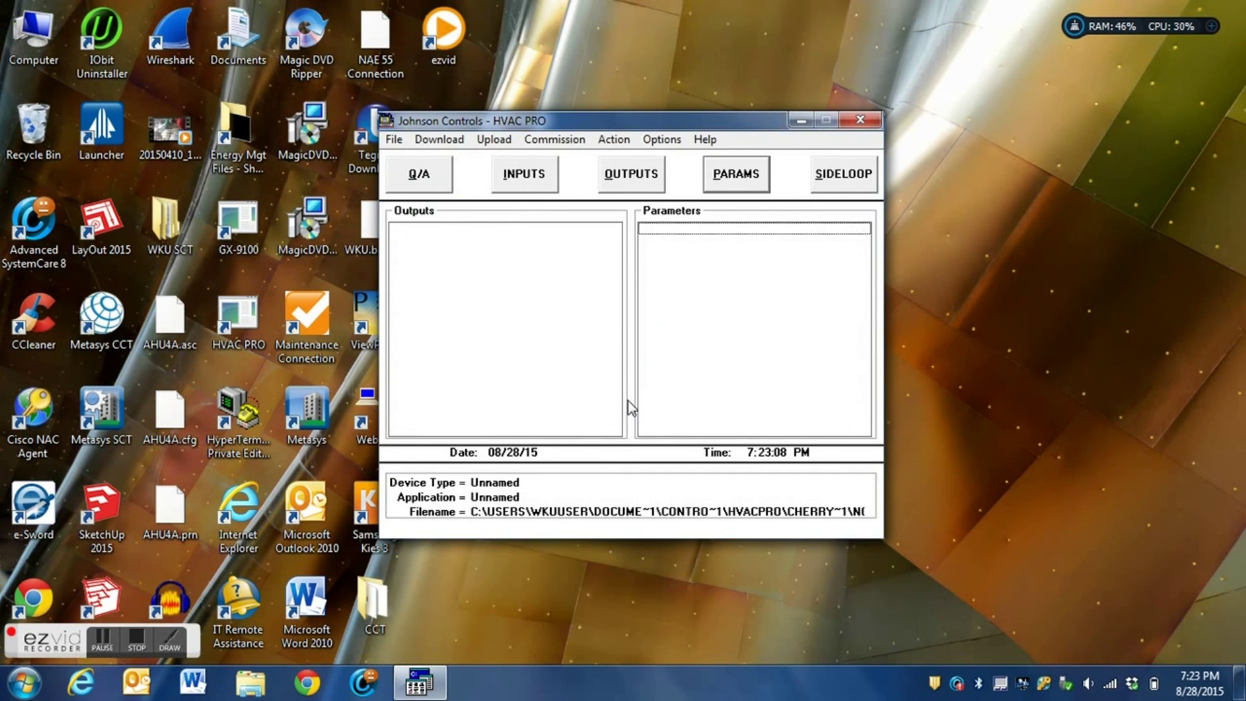
pyautogui.click(394, 144)
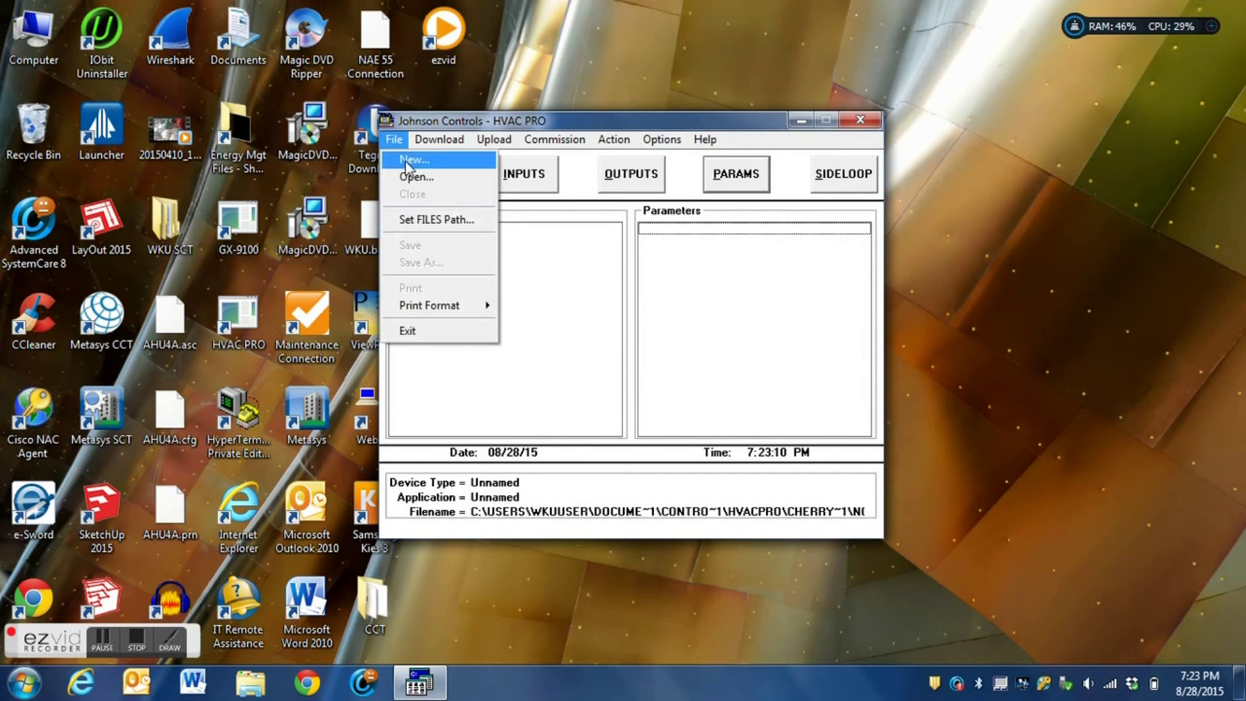
pyautogui.click(404, 161)
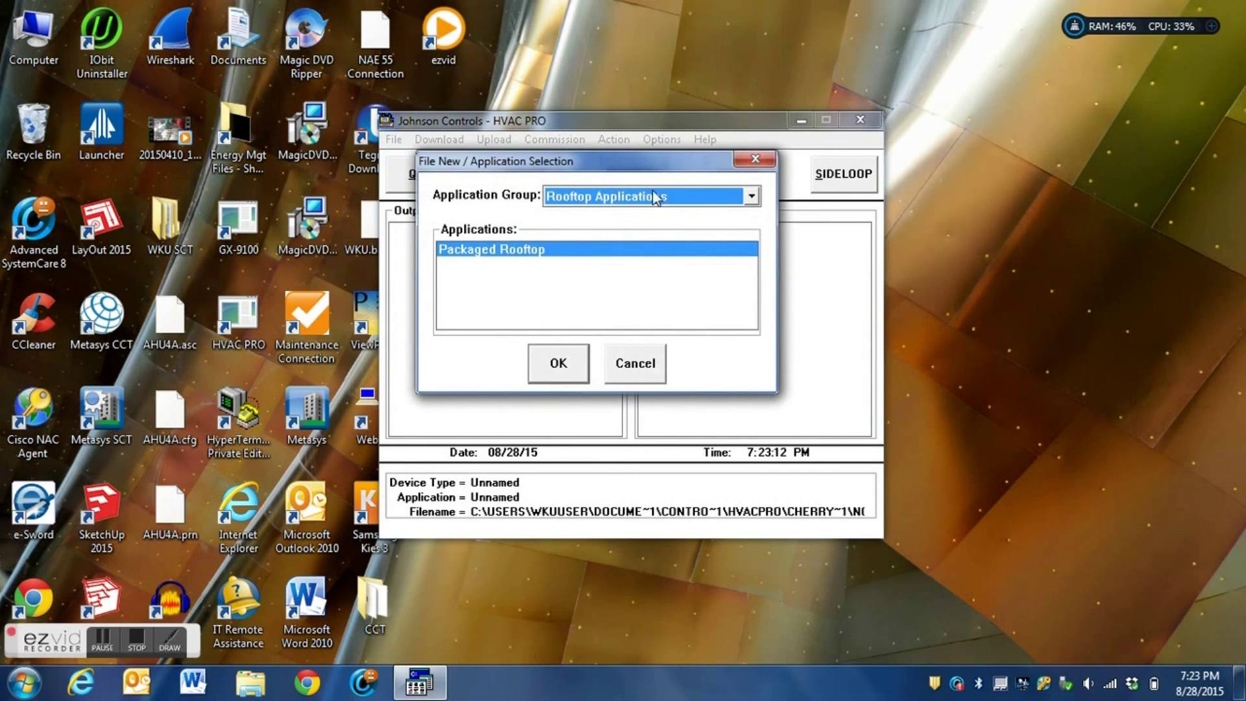
pyautogui.press('Down')
pyautogui.press('Down')
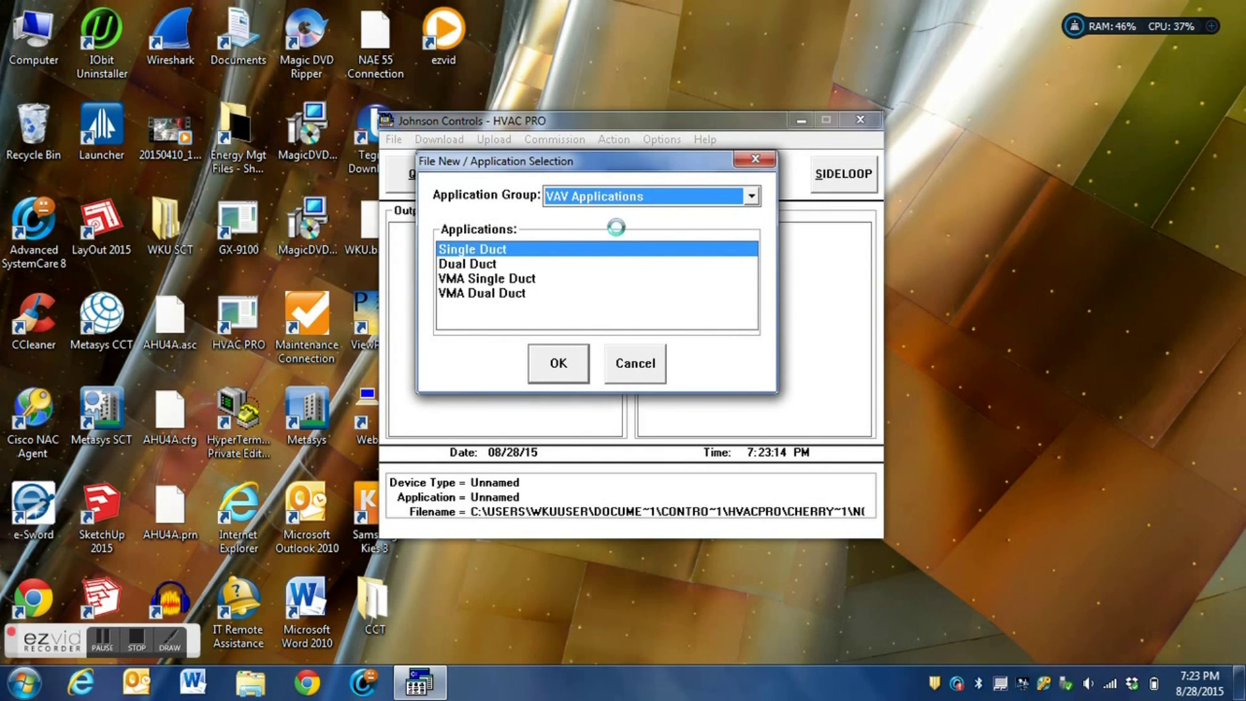
pyautogui.press('Down')
pyautogui.press('Up')
pyautogui.click(503, 280)
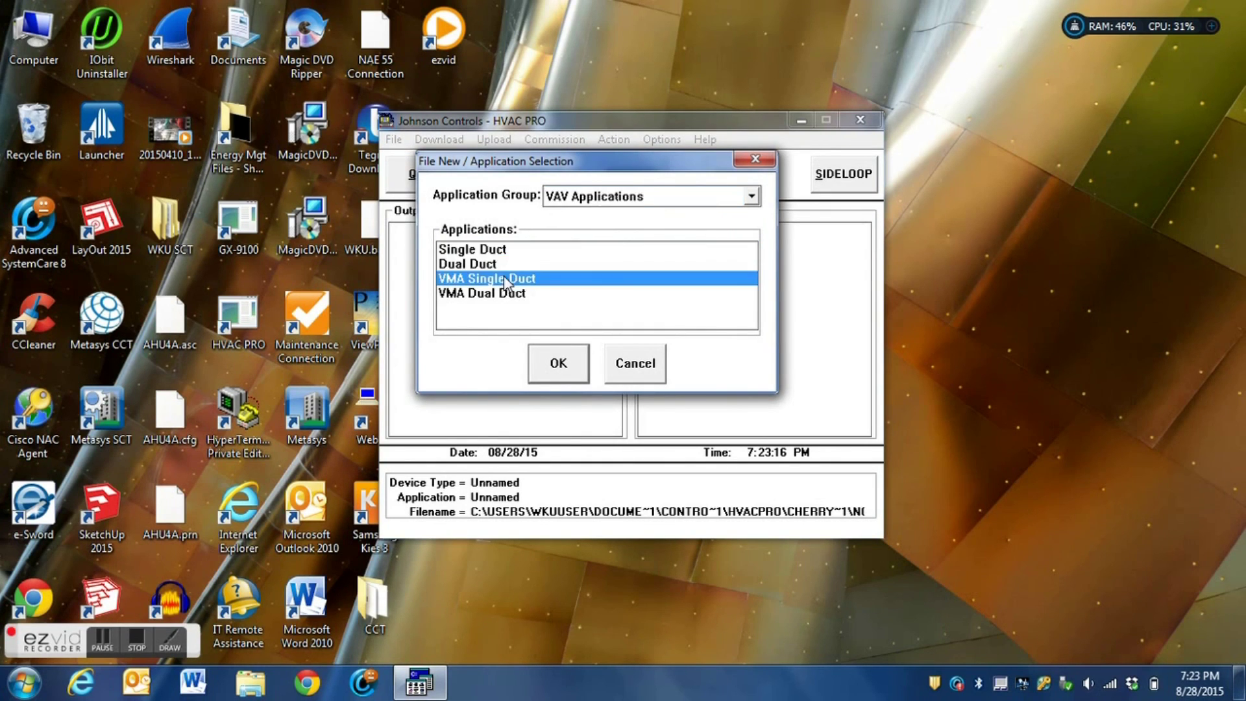
pyautogui.click(554, 373)
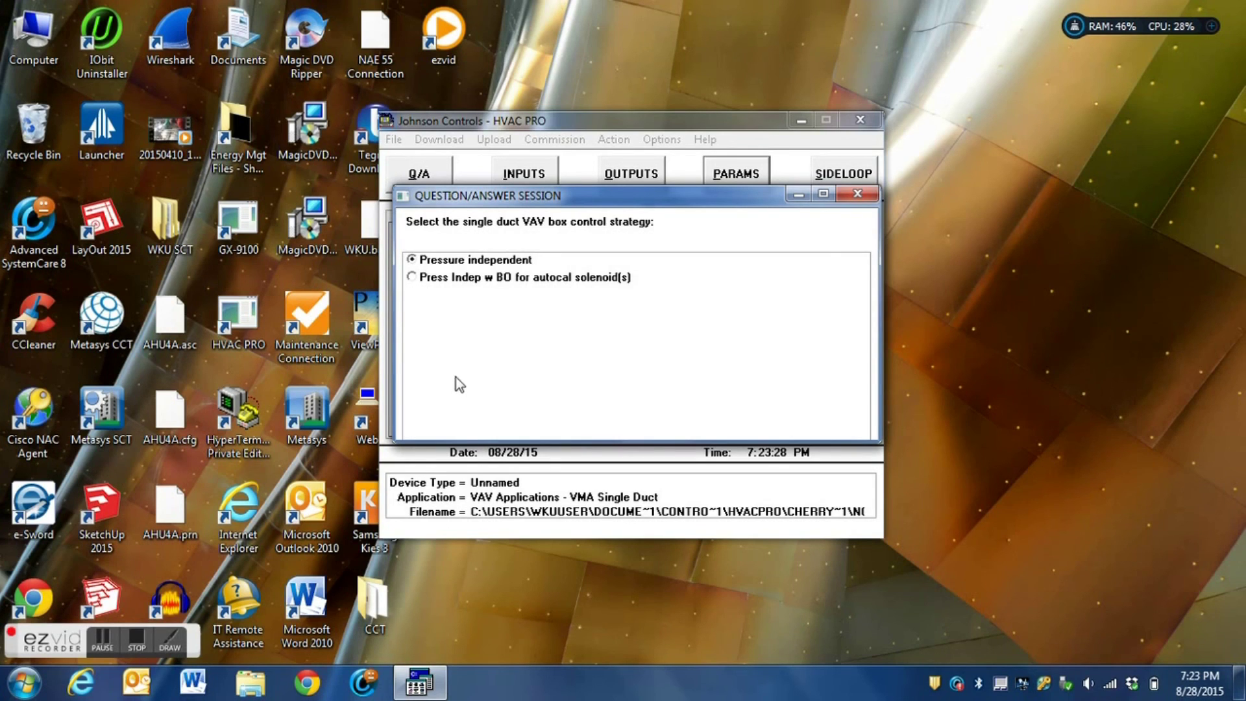
# Accept Pressure independent, VMA integrated actuator, No fan, No exhaust box and default heating.
pyautogui.doubleClick(443, 280)
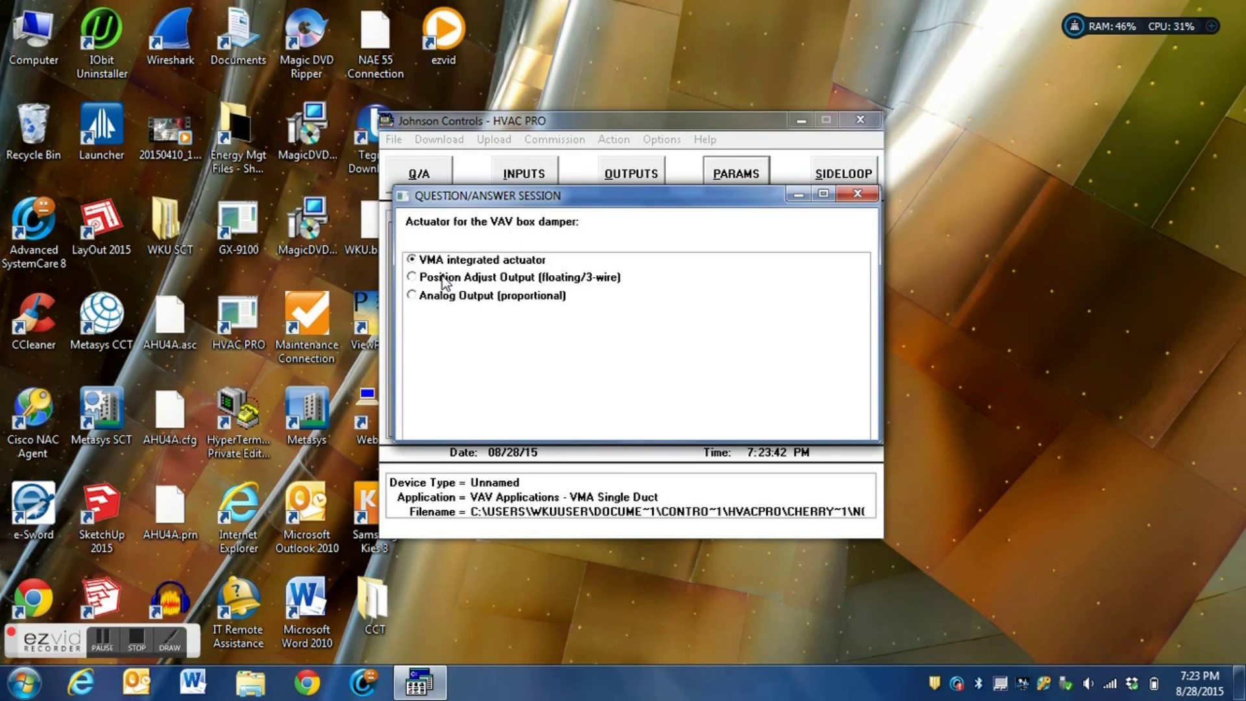
pyautogui.press('Return')
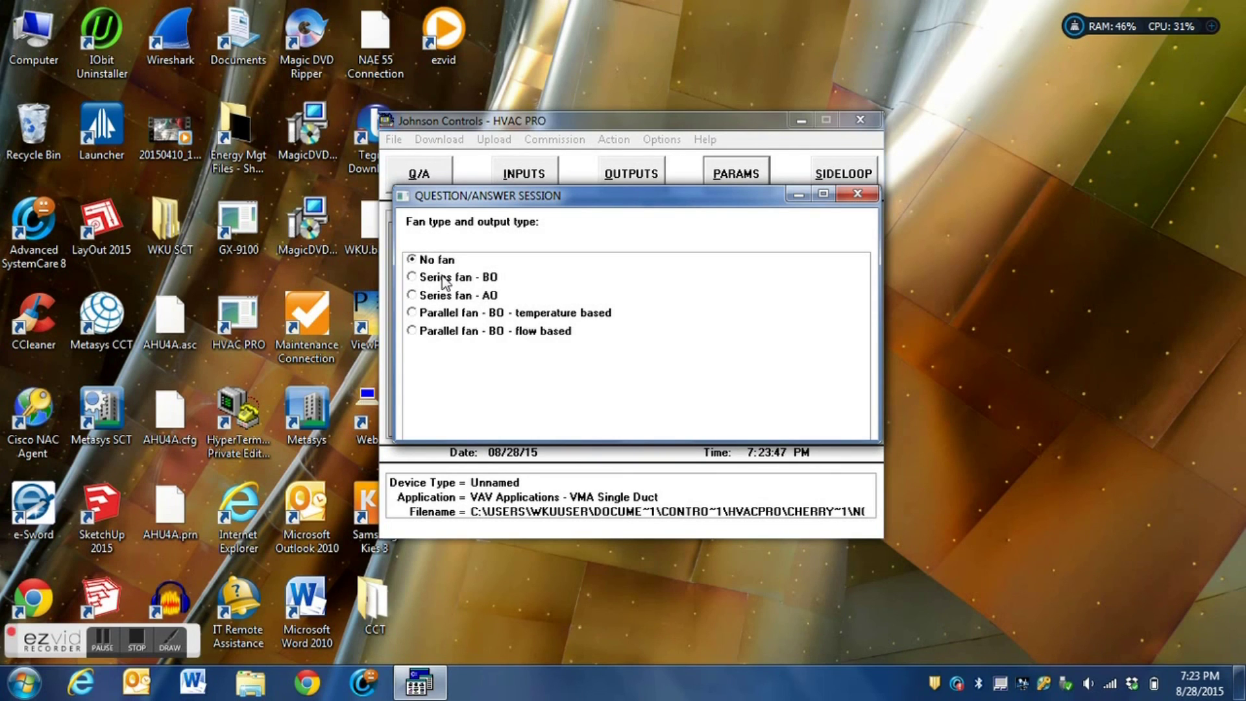
pyautogui.press('Return')
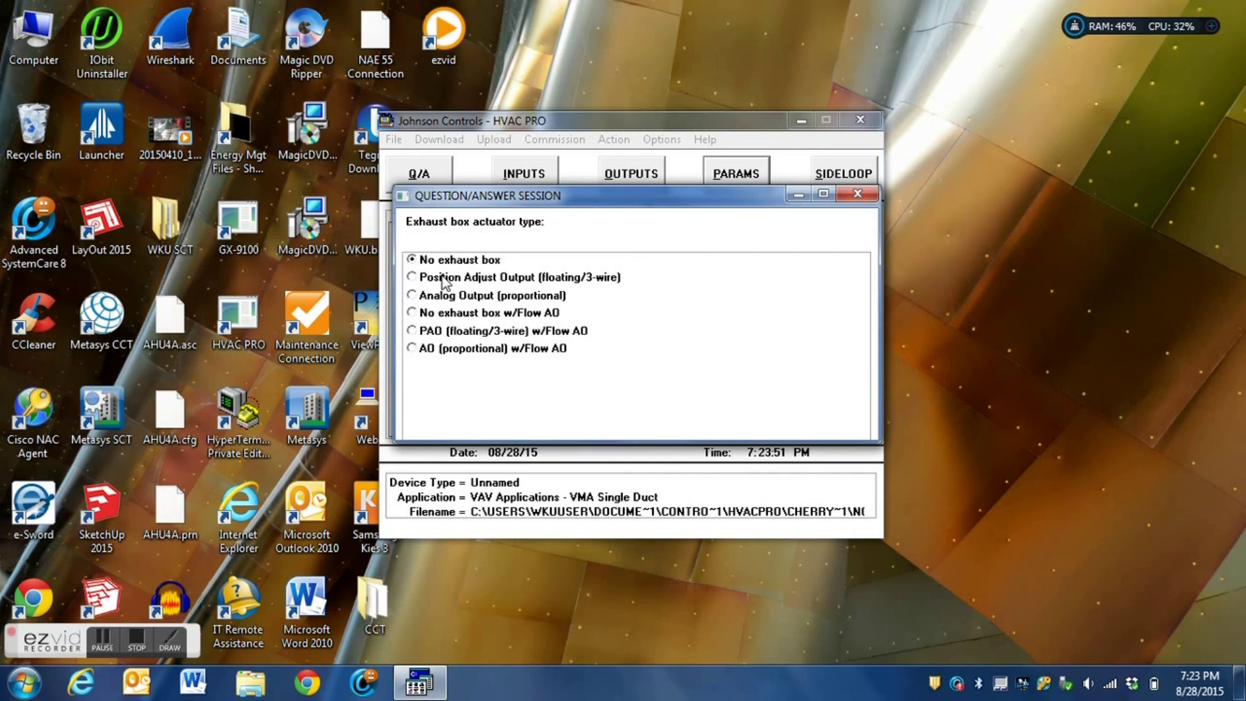
pyautogui.press('Return')
pyautogui.press('Return')
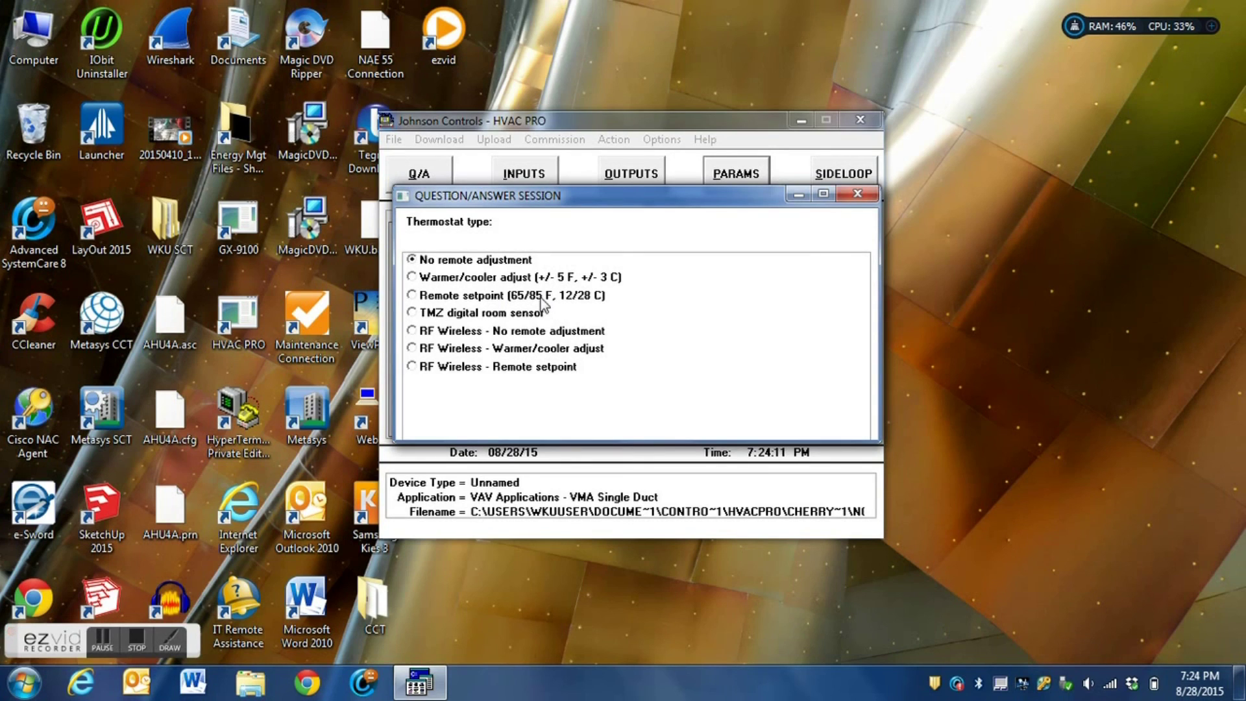
# Choose Warmer/cooler adjust thermostat, and keep No occupancy button and No occupancy sensor.
pyautogui.click(411, 277)
pyautogui.press('Return')
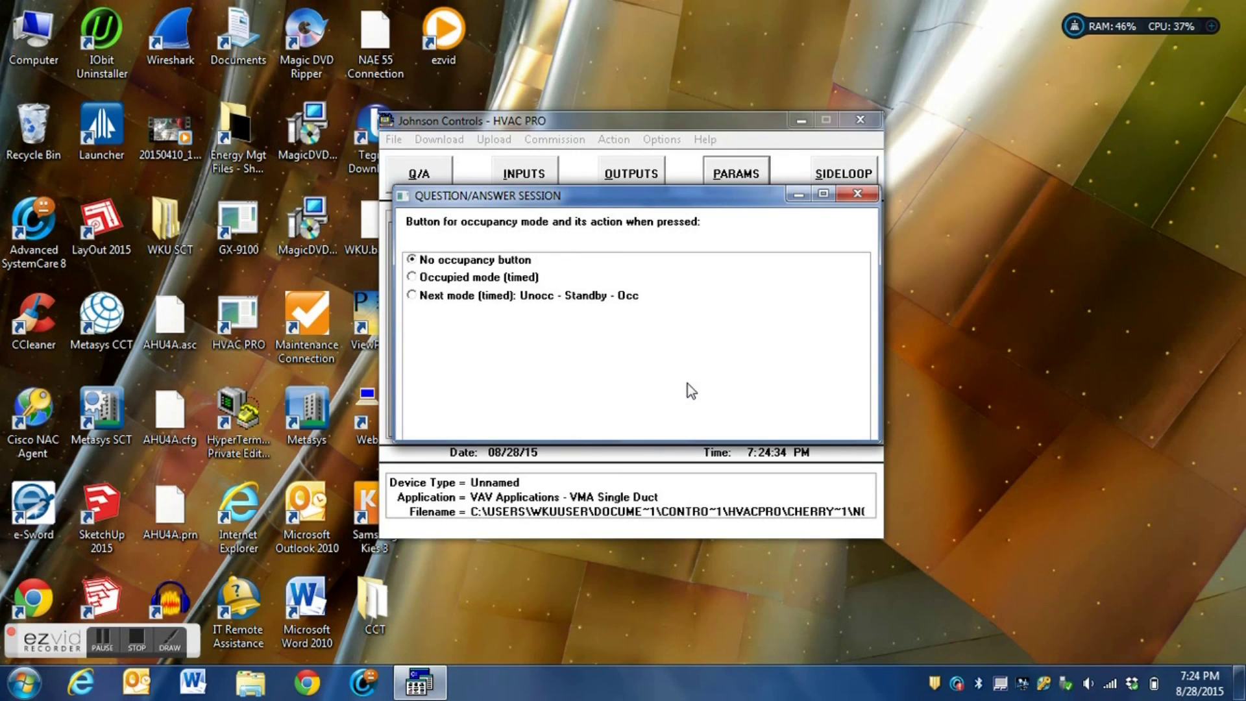
pyautogui.press('Return')
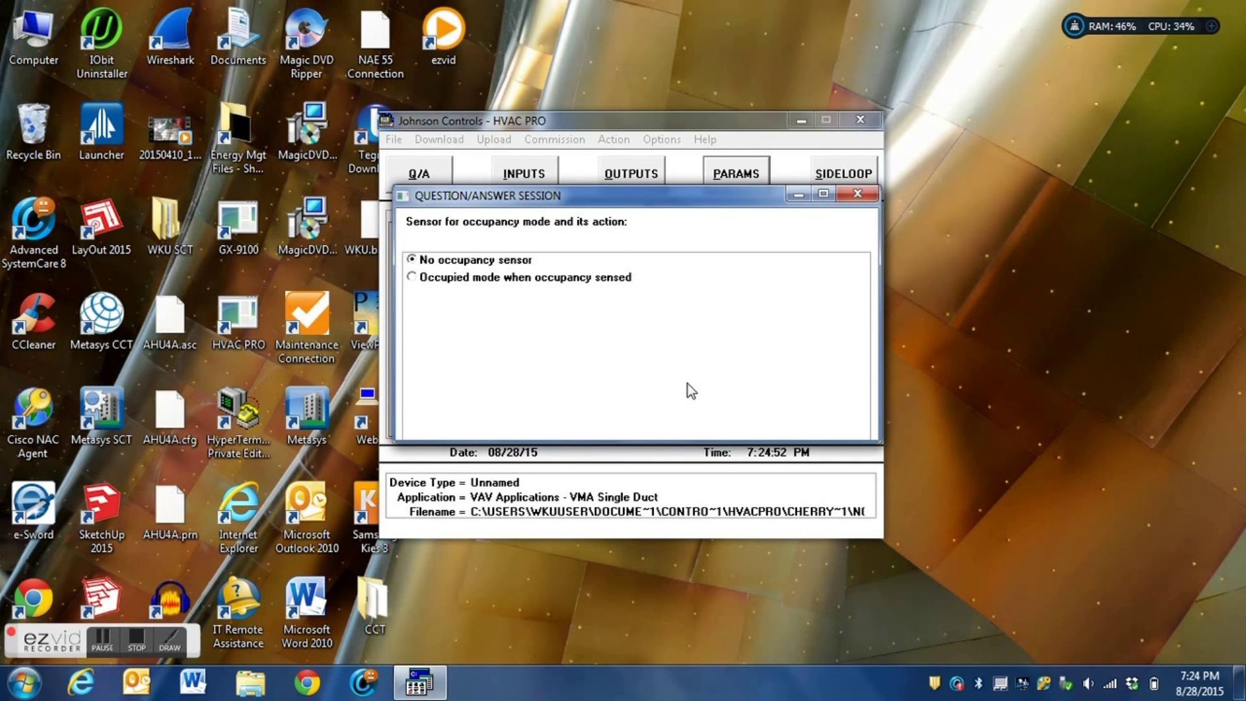
pyautogui.press('Return')
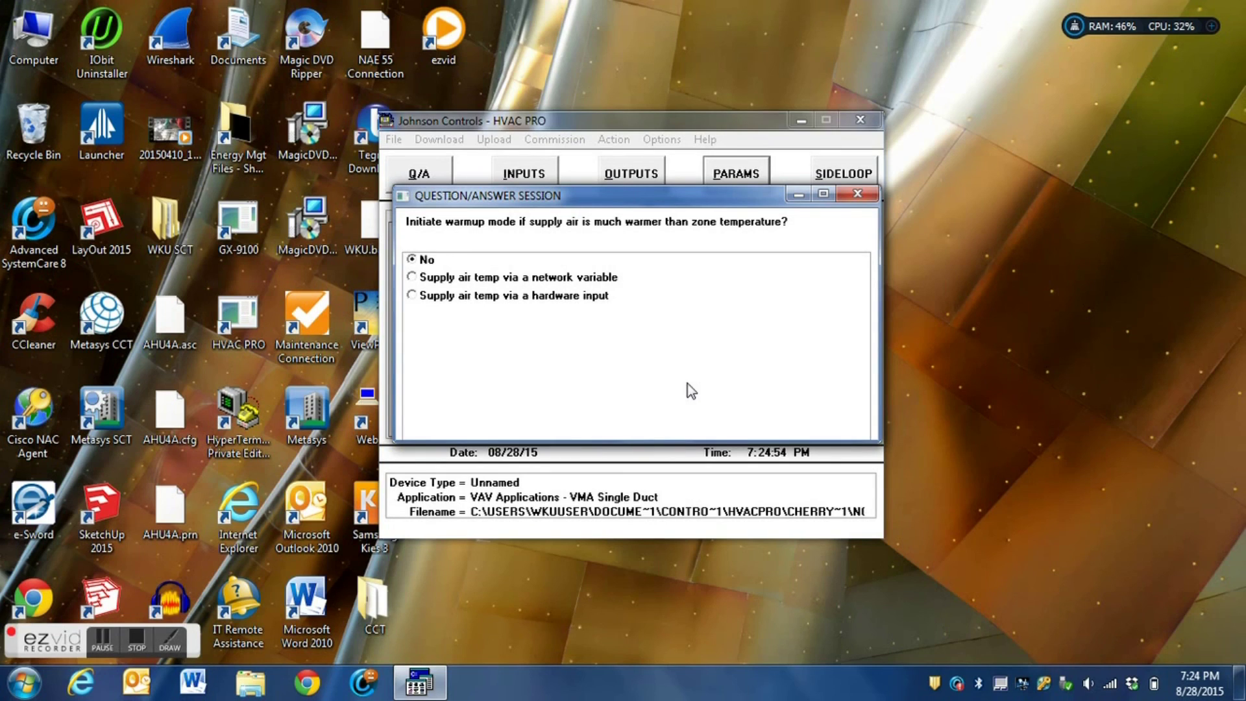
# Keep defaults for warmup, low limit, compensation, lighting and separate loop to finish the session.
pyautogui.press('Return')
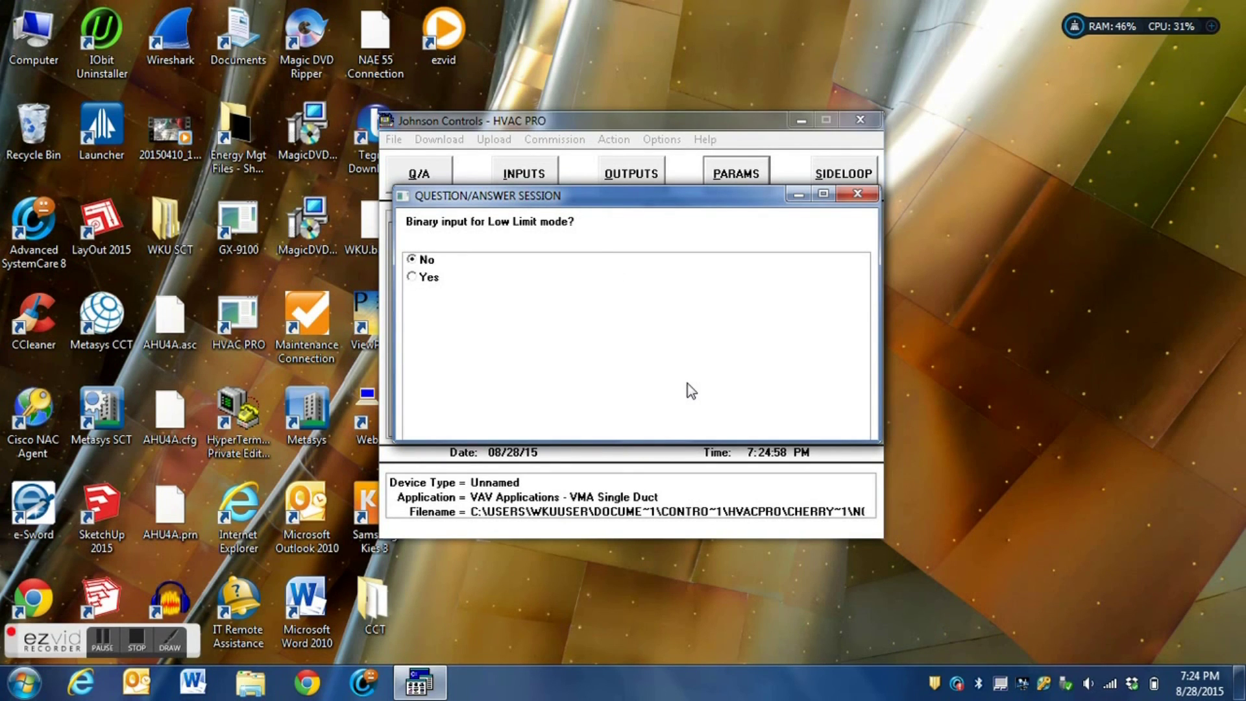
pyautogui.press('Return')
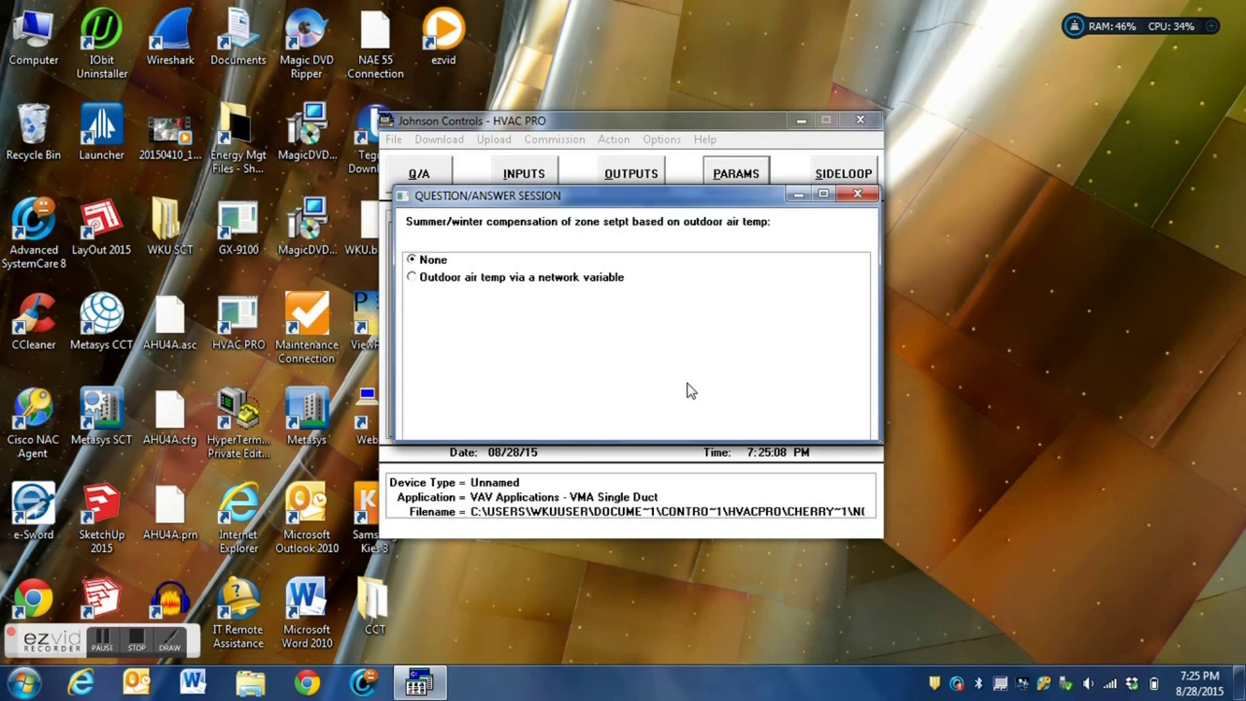
pyautogui.press('Return')
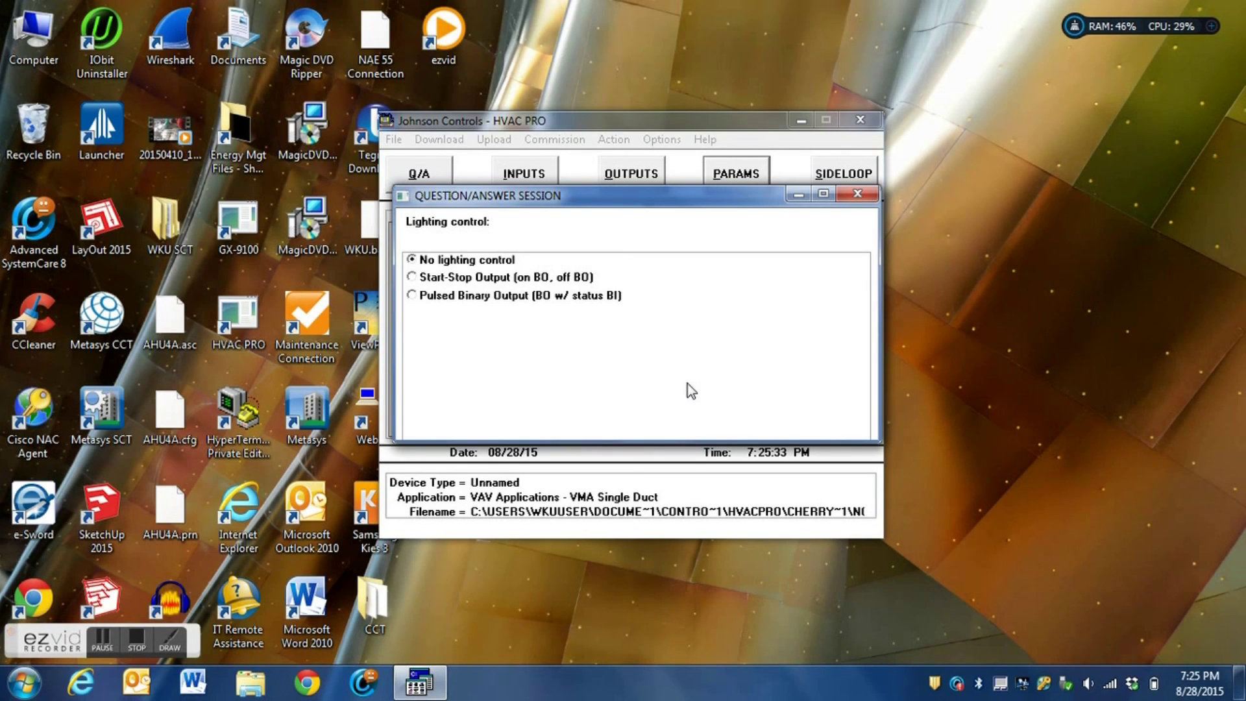
pyautogui.press('Return')
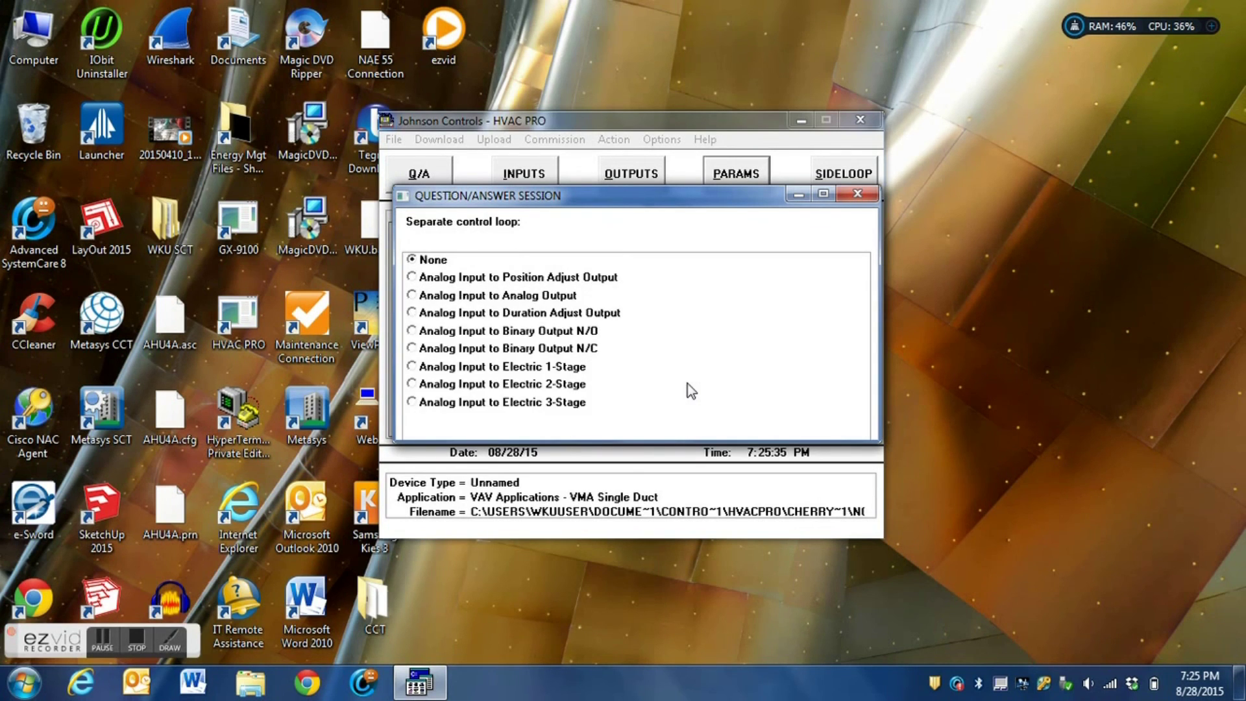
pyautogui.press('Return')
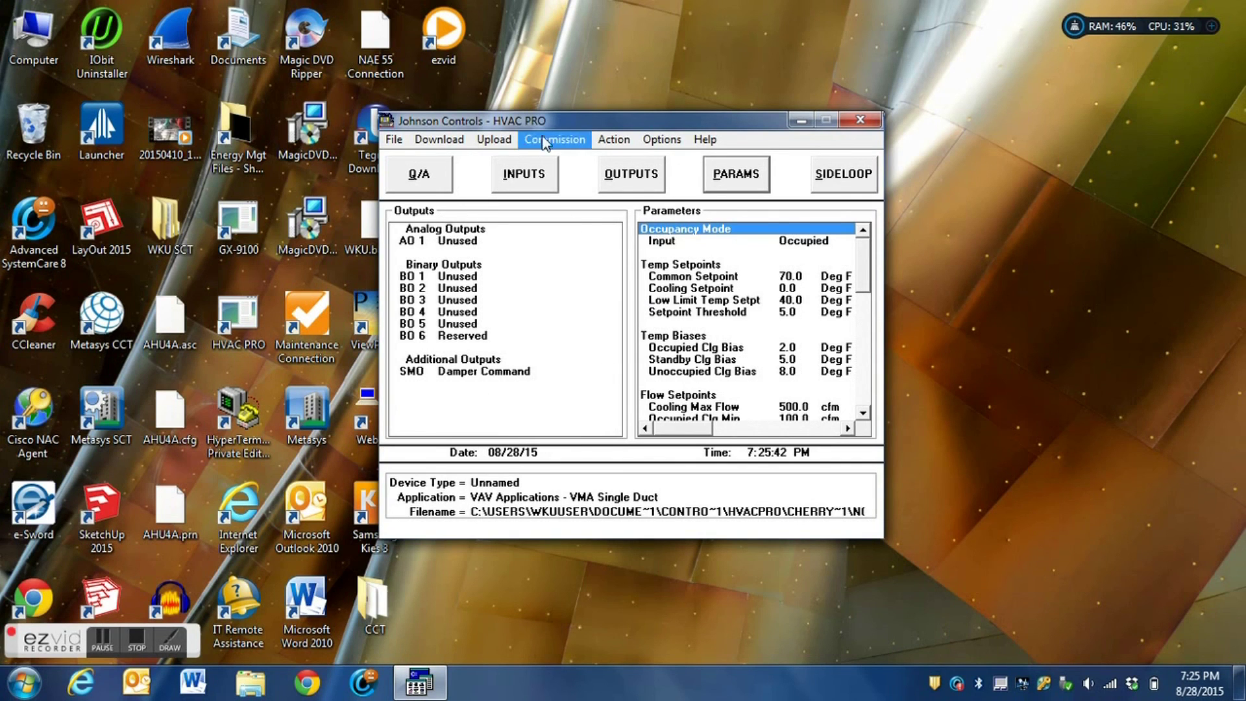
# Move the program window up-left and list the program's input points, including Remote Adjust.
pyautogui.moveTo(558, 128); pyautogui.dragTo(513, 55)
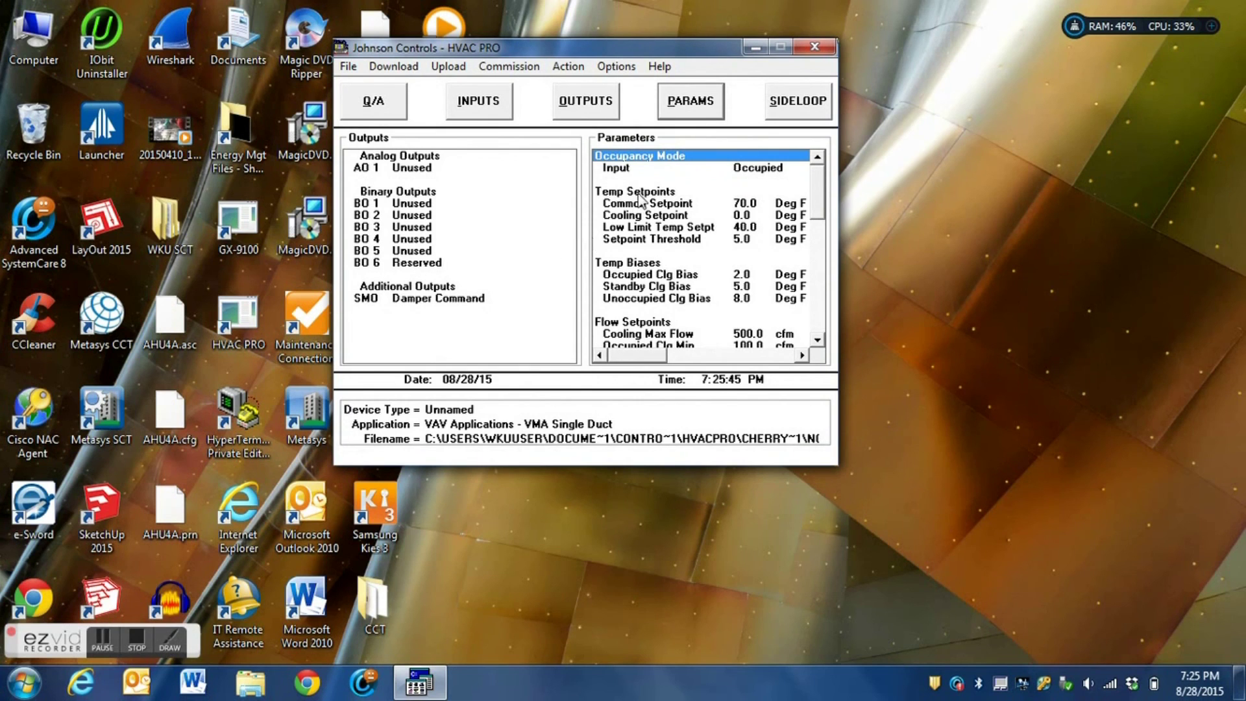
pyautogui.click(628, 172)
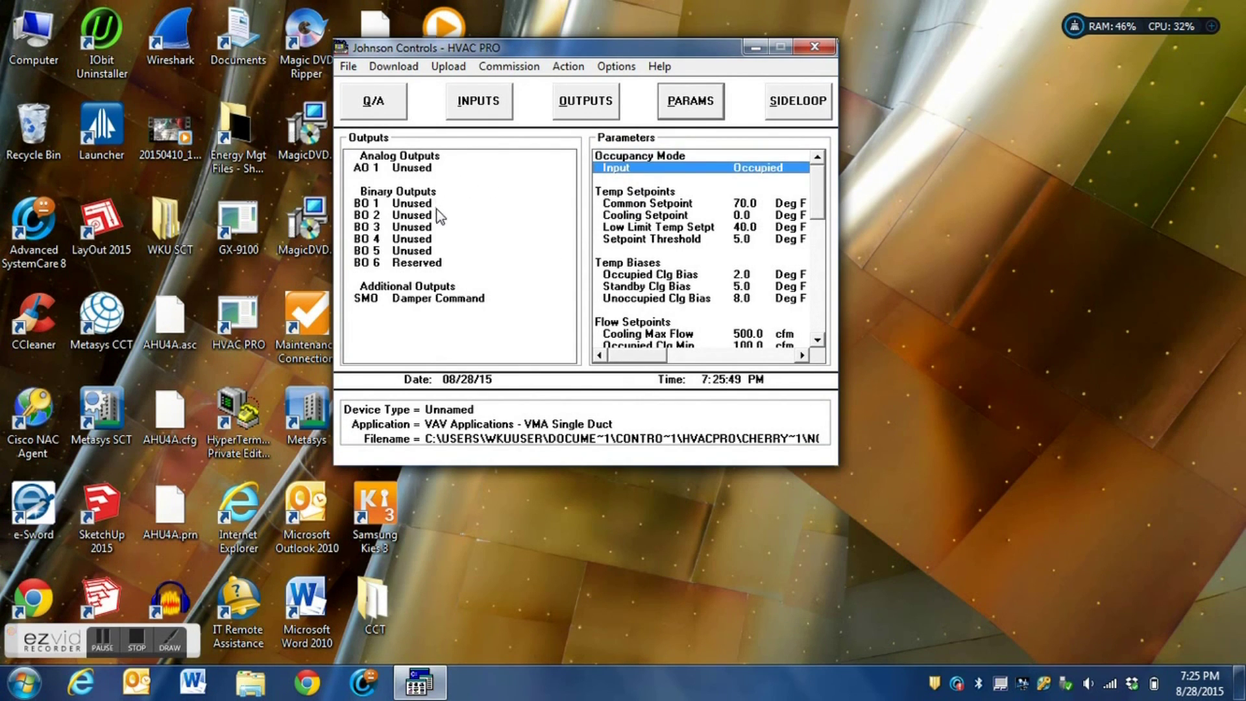
pyautogui.click(490, 106)
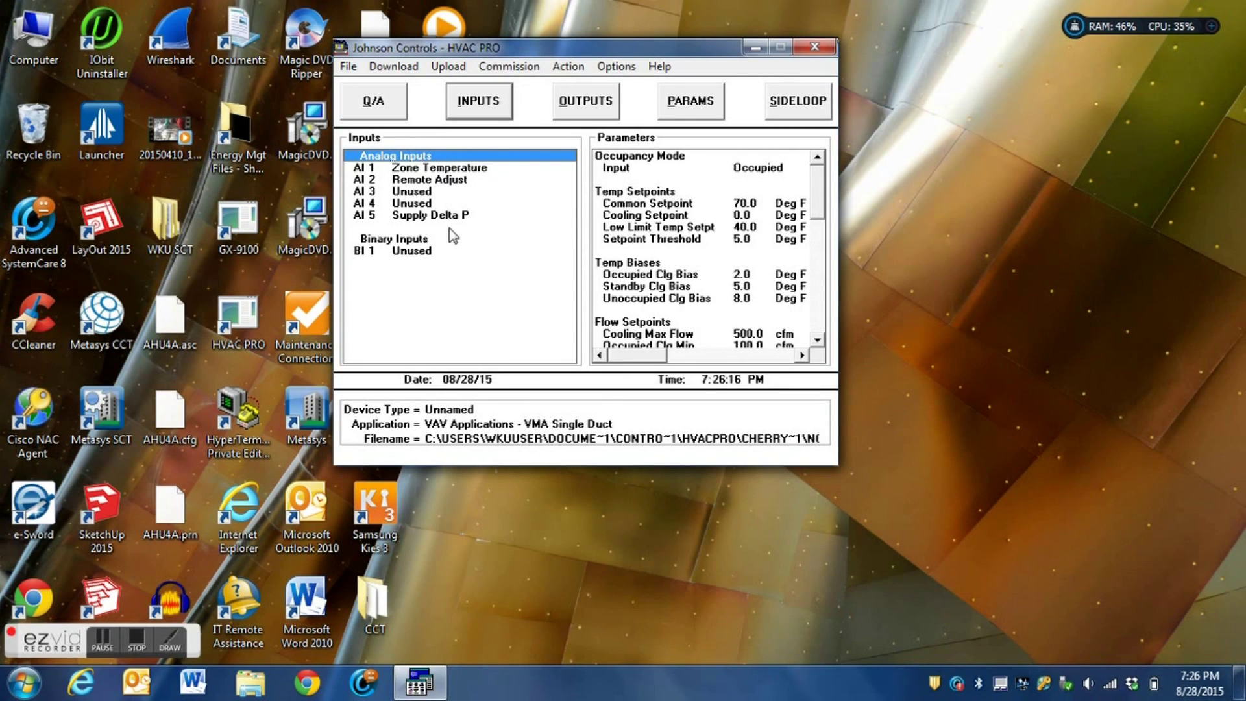
# Open the SMO Damper Command output settings (DPR-C, Incremental, 0.5 % COV increment).
pyautogui.hotkey('alt', 'o')
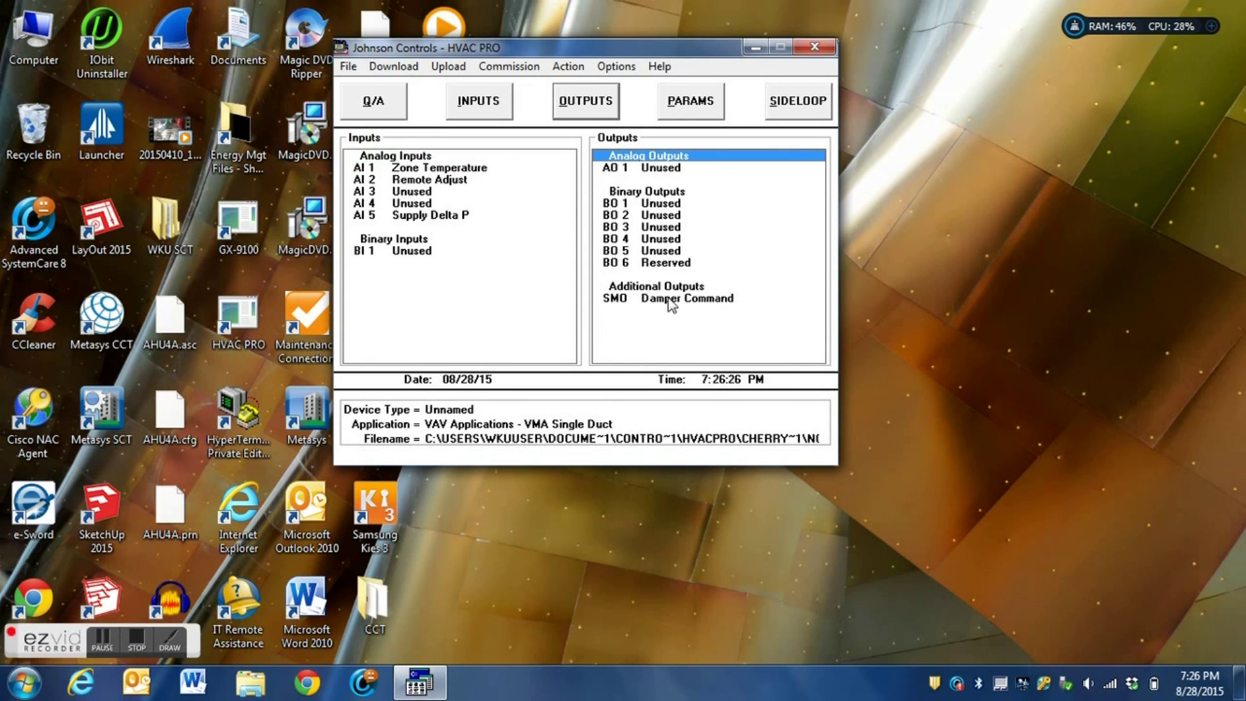
pyautogui.click(669, 299)
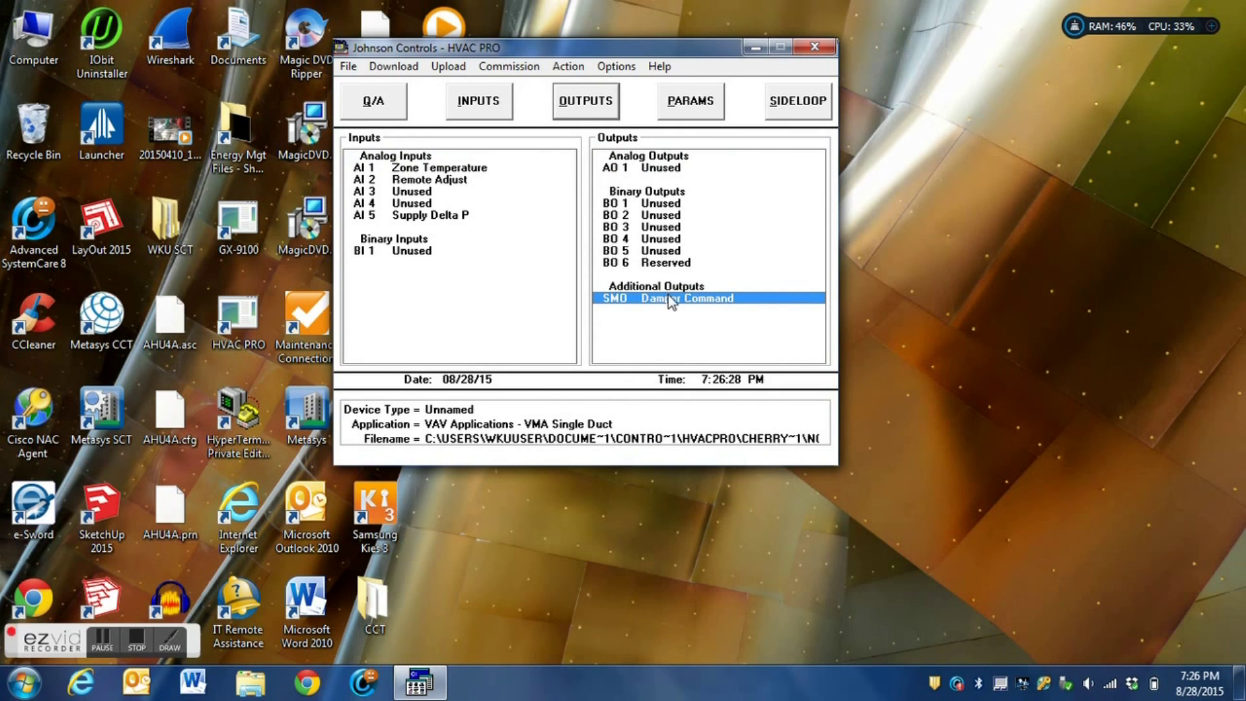
pyautogui.doubleClick(670, 300)
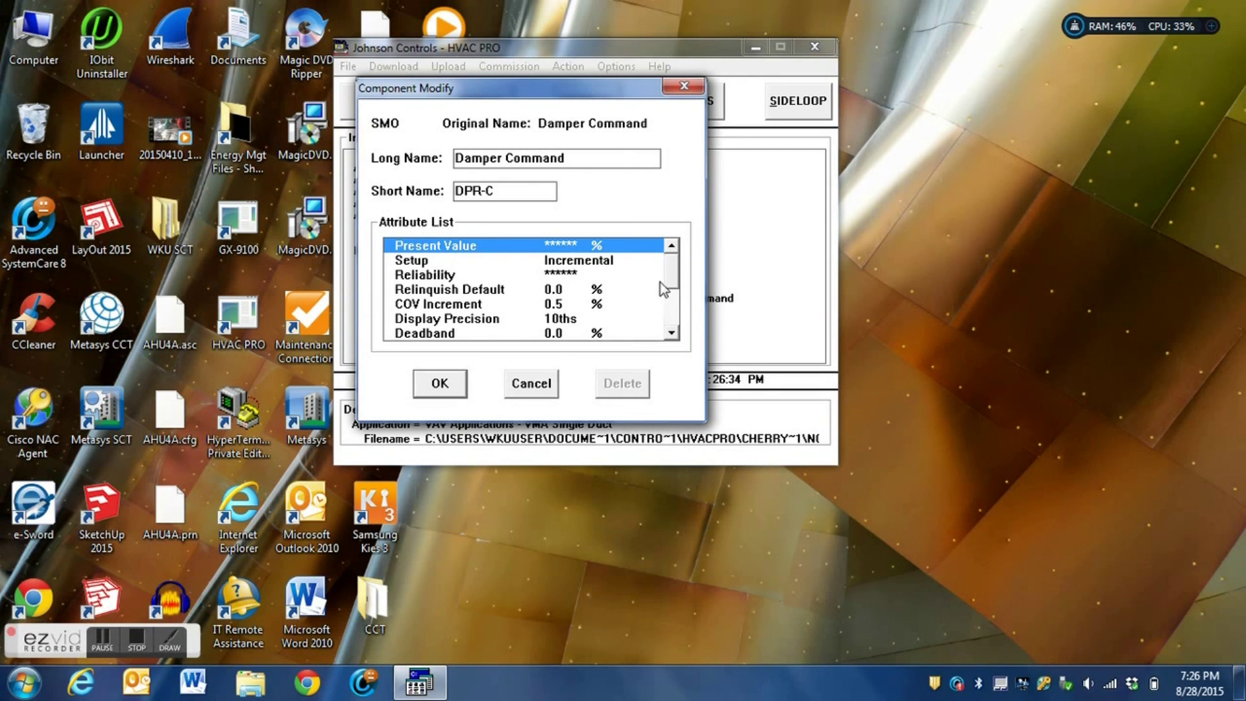
# Set the Damper Command's Direction to Close to Counterclockwise and close its component settings.
pyautogui.moveTo(668, 283); pyautogui.dragTo(668, 309)
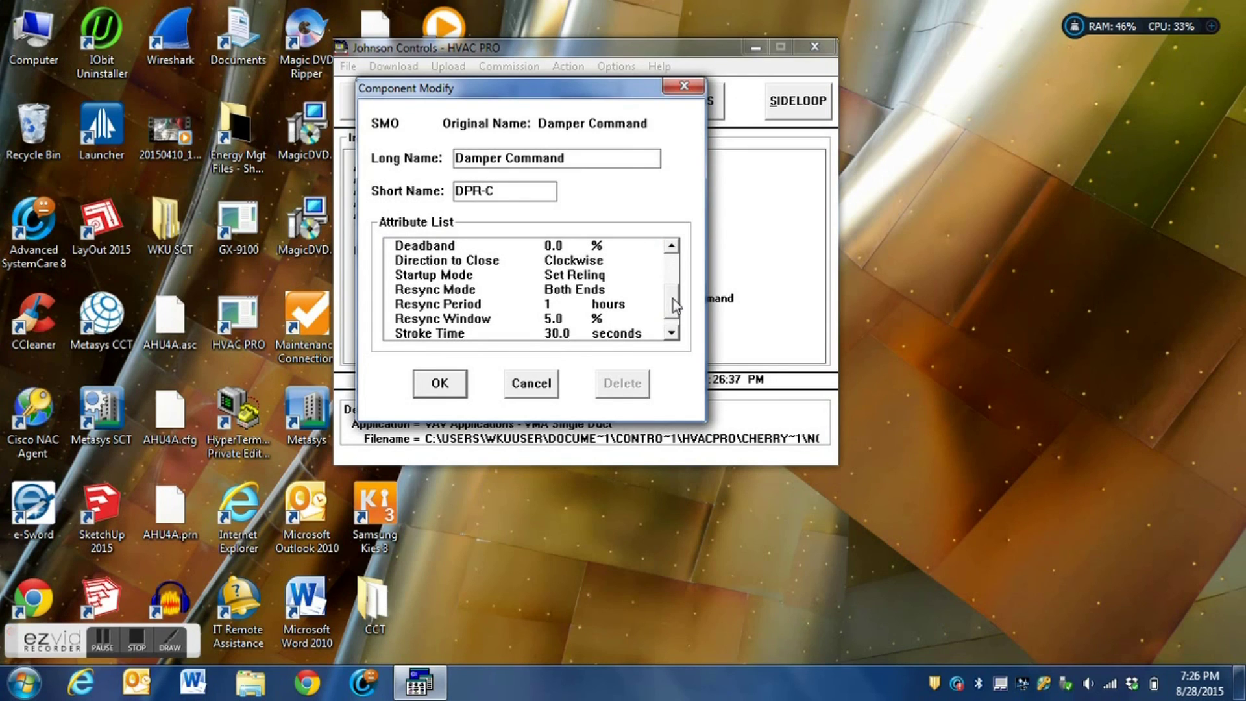
pyautogui.scroll(1, 675, 298)
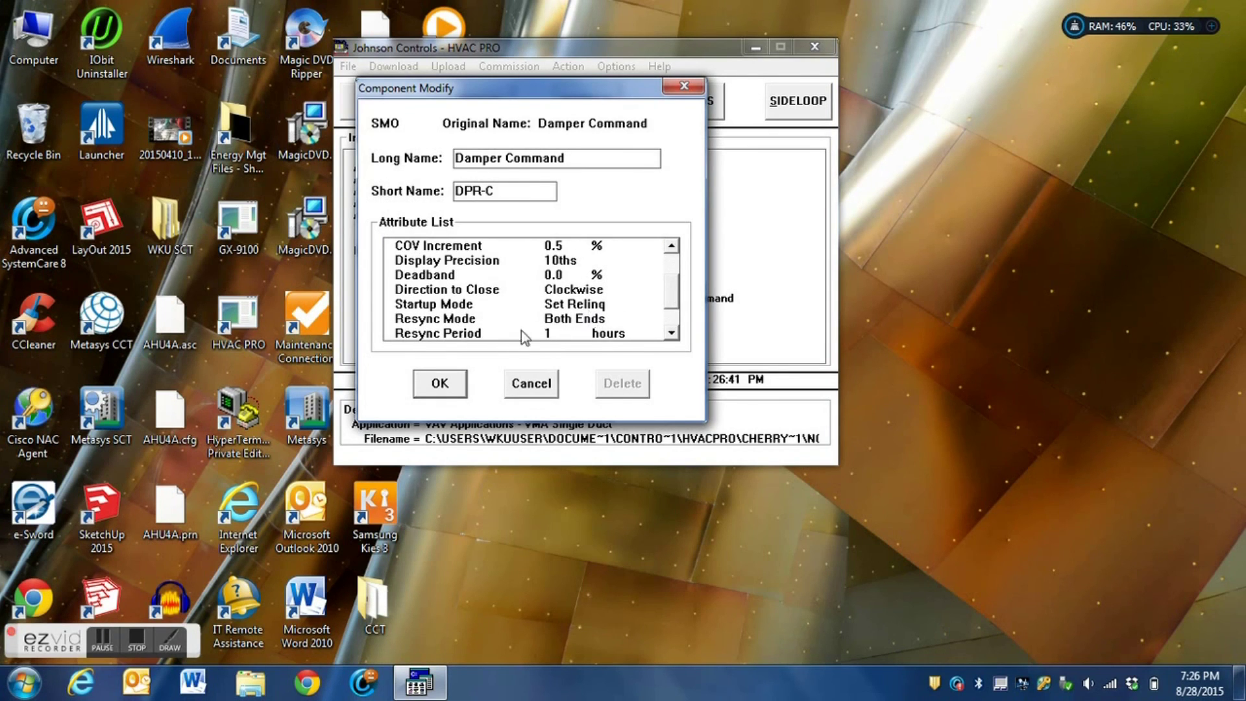
pyautogui.doubleClick(570, 292)
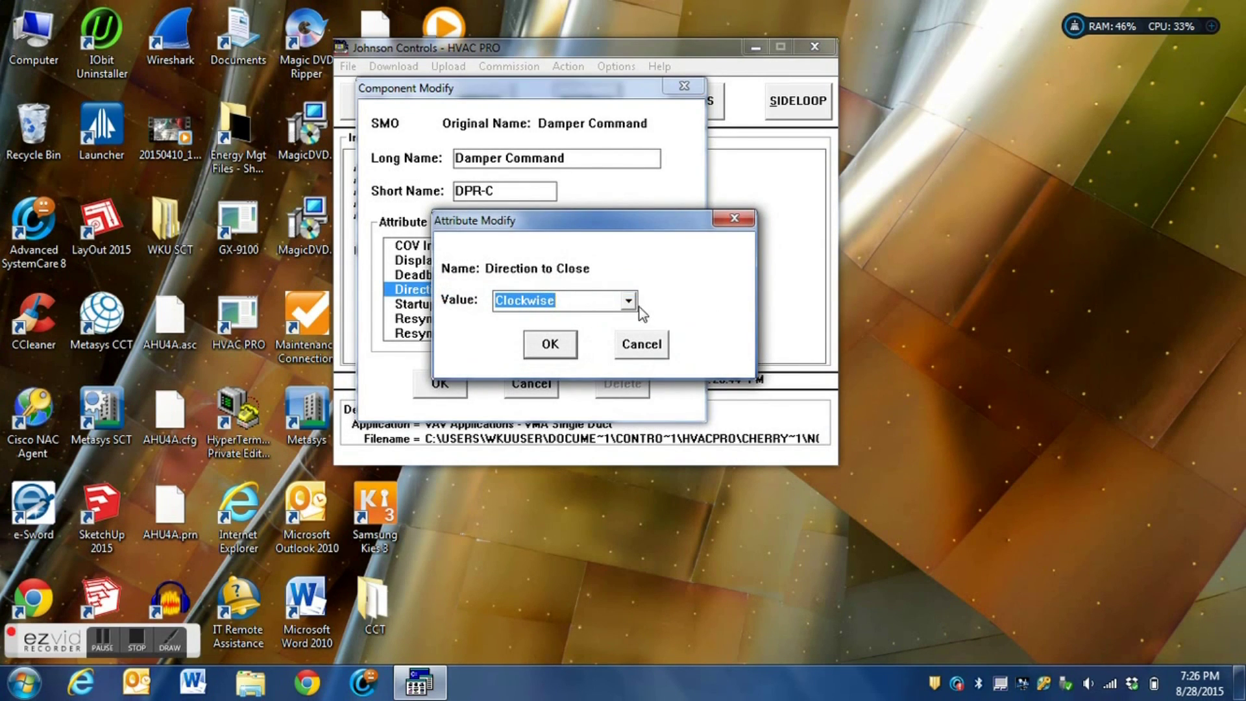
pyautogui.click(628, 300)
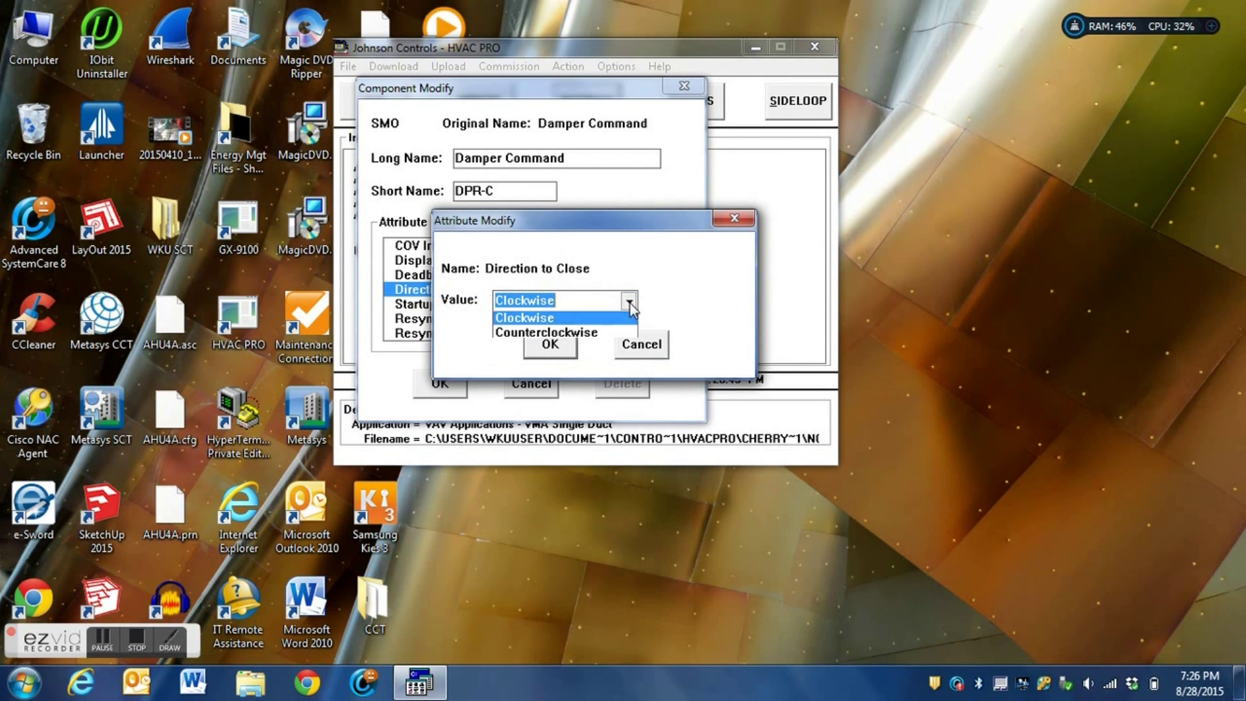
pyautogui.click(585, 335)
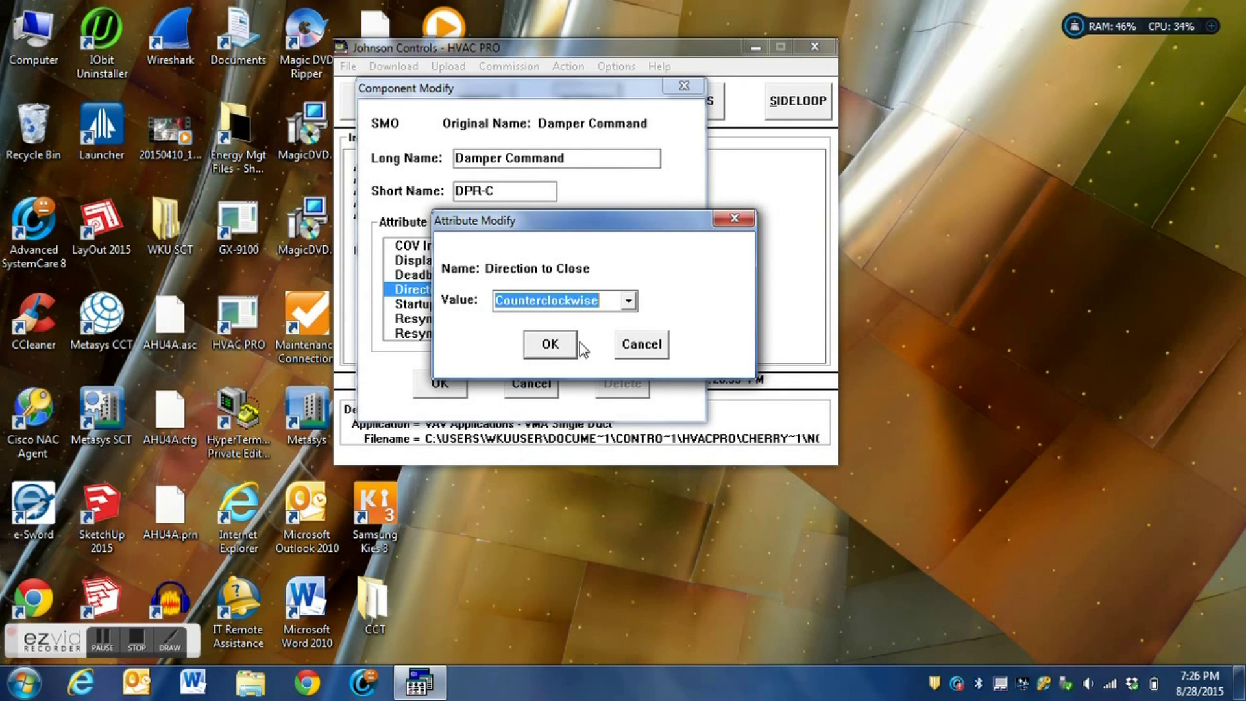
pyautogui.click(573, 344)
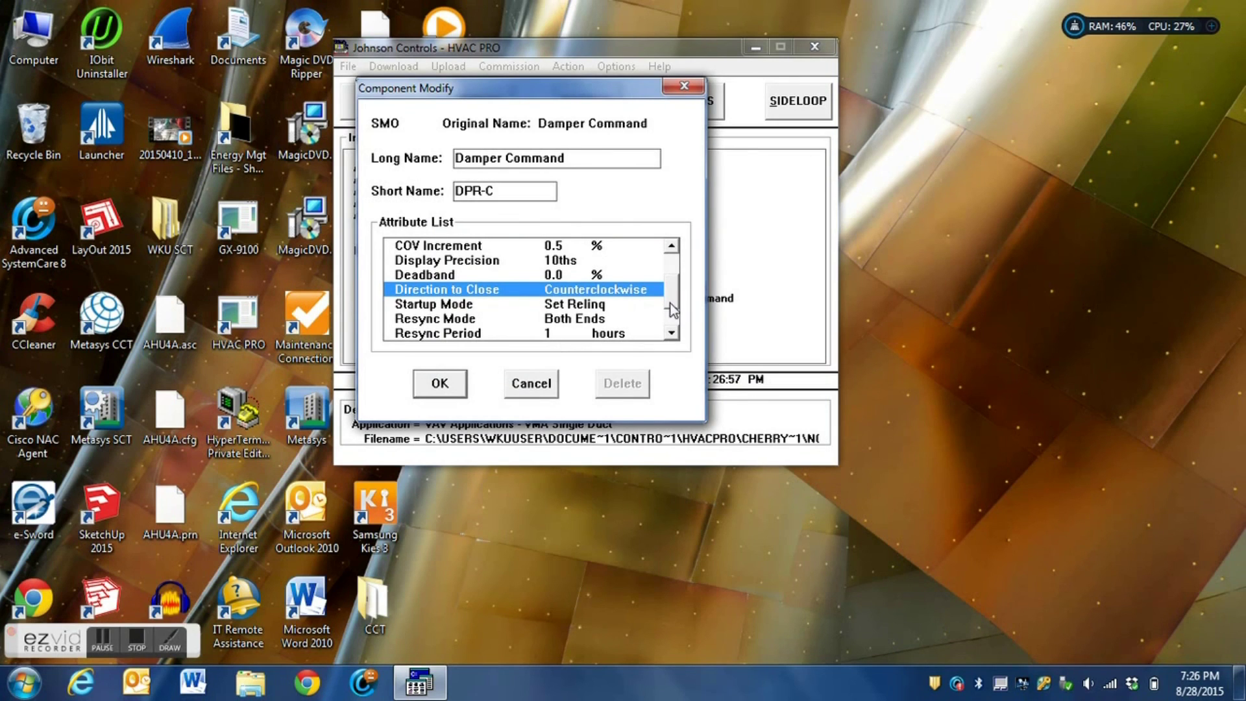
pyautogui.scroll(1, 673, 310)
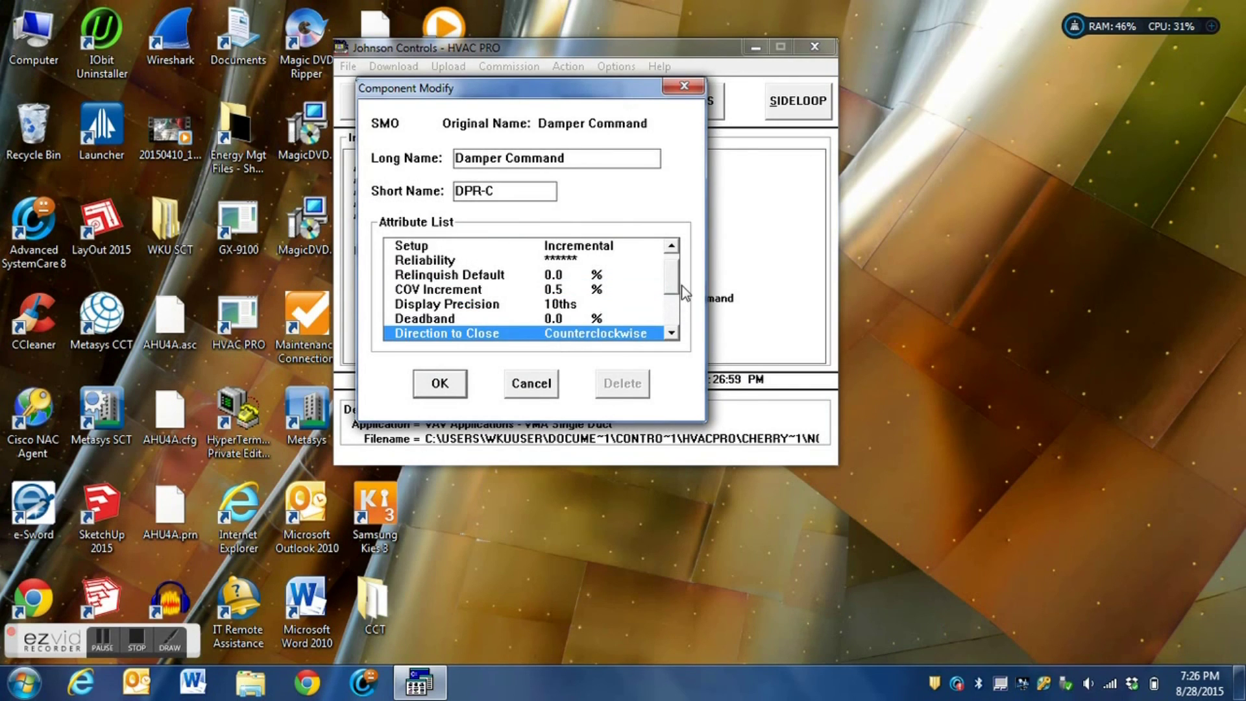
pyautogui.scroll(-2, 682, 289)
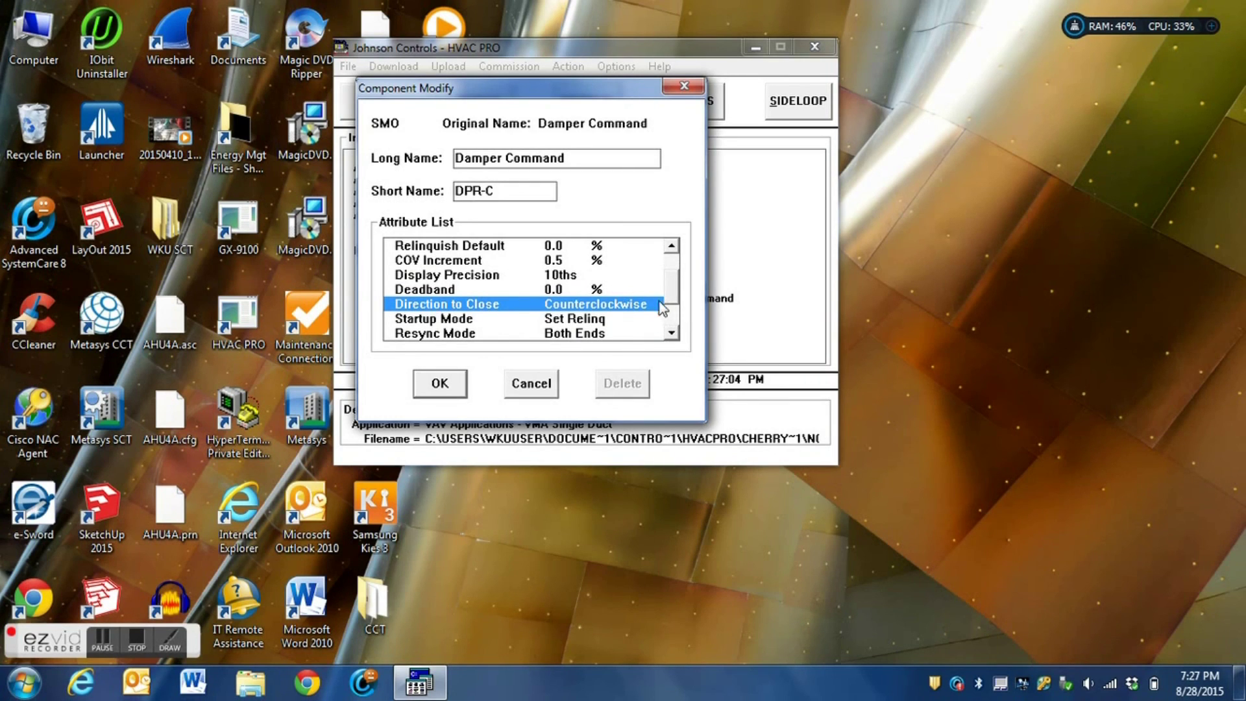
pyautogui.click(525, 386)
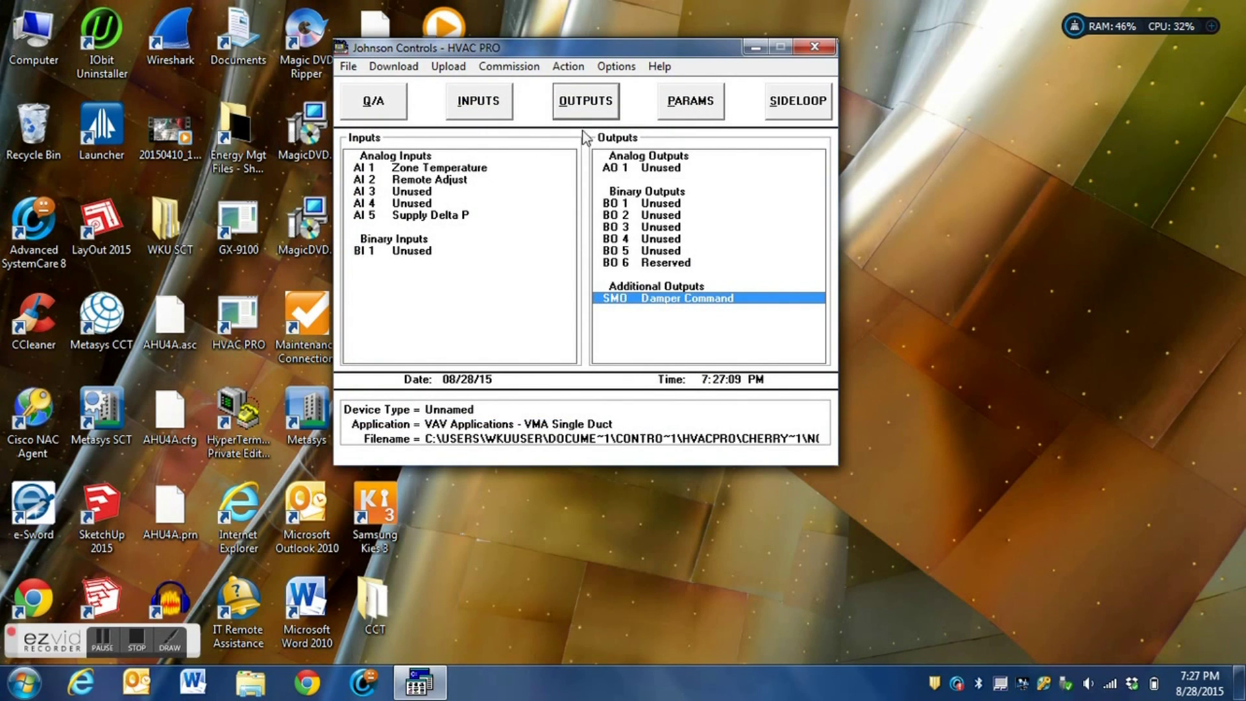
# Change the Cooling Max Flow setpoint from 500 to 1000.0 cfm.
pyautogui.click(690, 105)
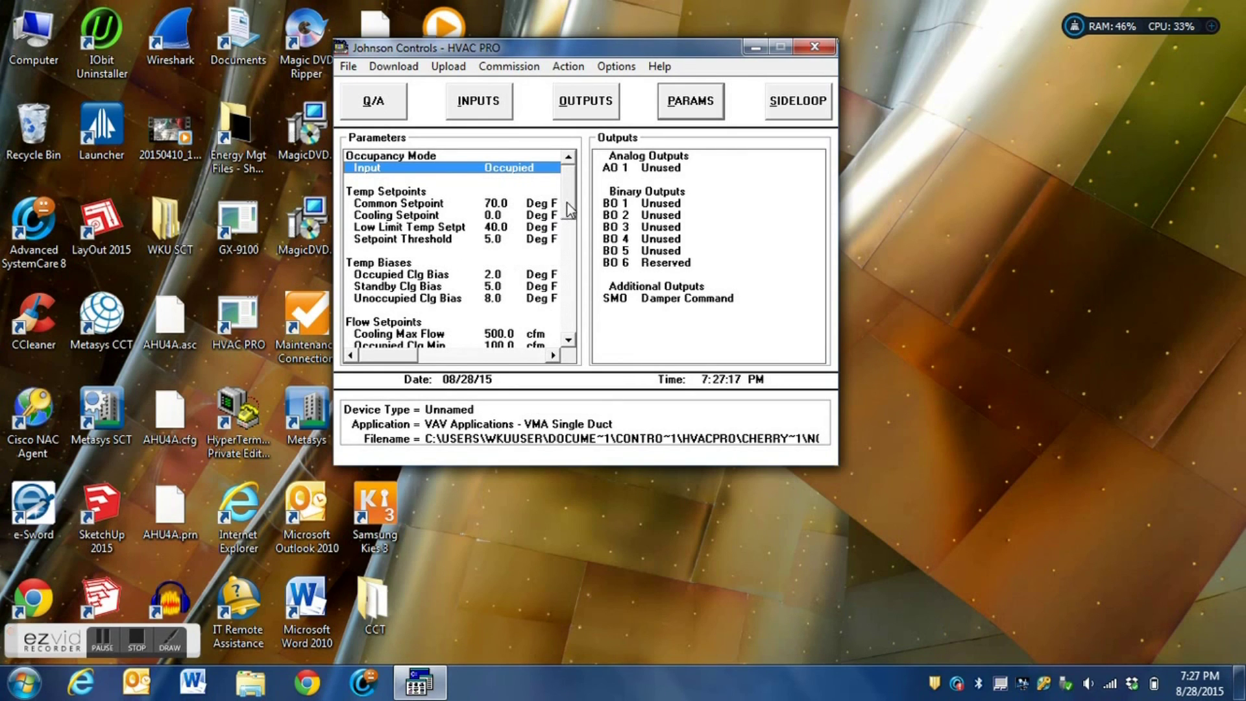
pyautogui.moveTo(571, 205); pyautogui.dragTo(576, 236)
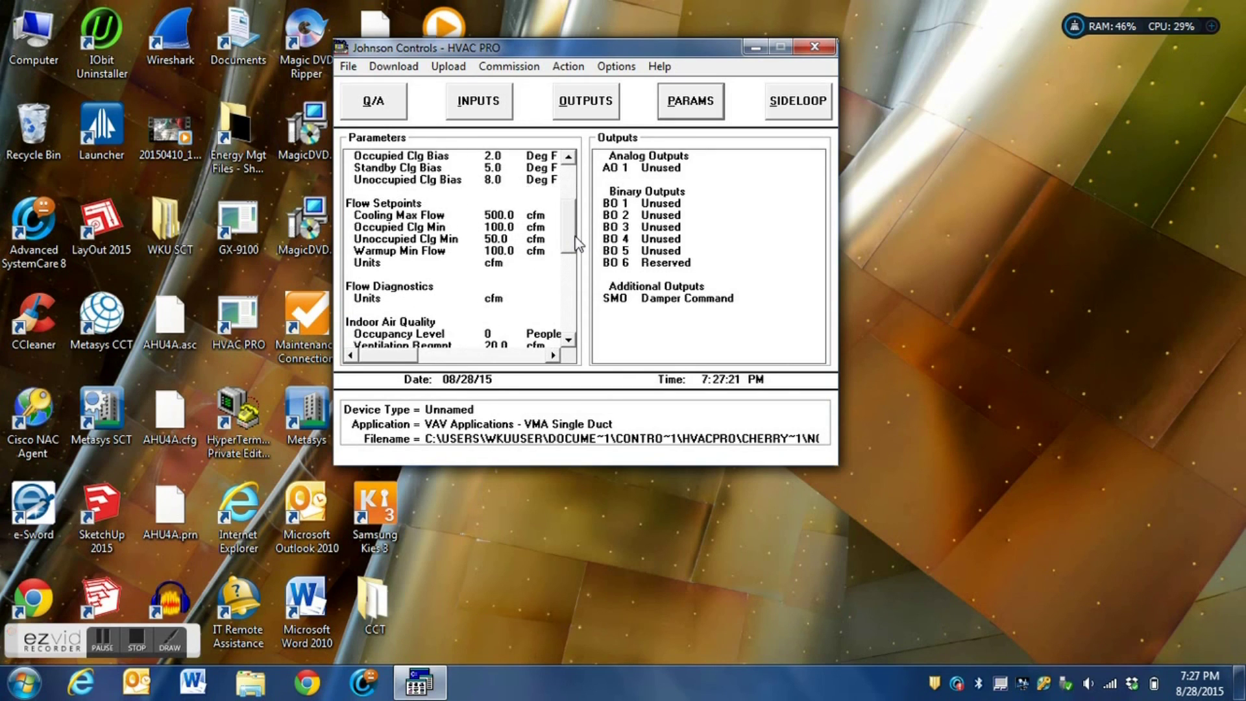
pyautogui.doubleClick(409, 218)
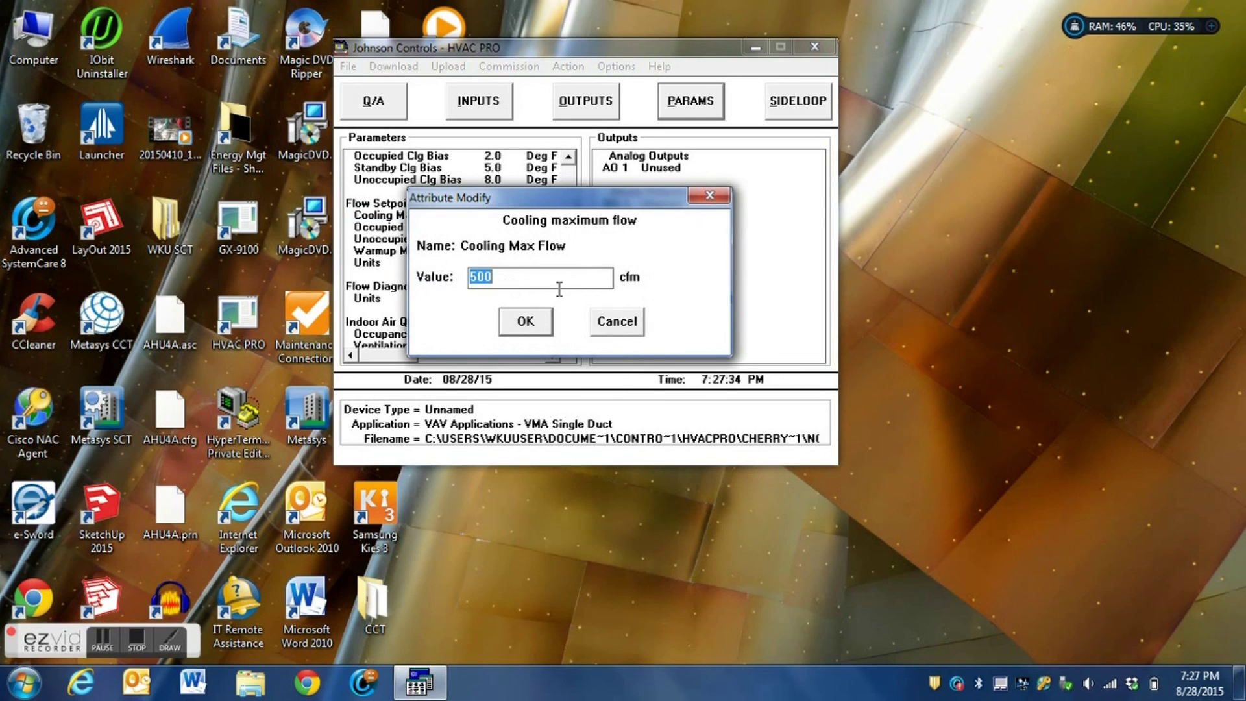
pyautogui.write('1000')
pyautogui.click(533, 322)
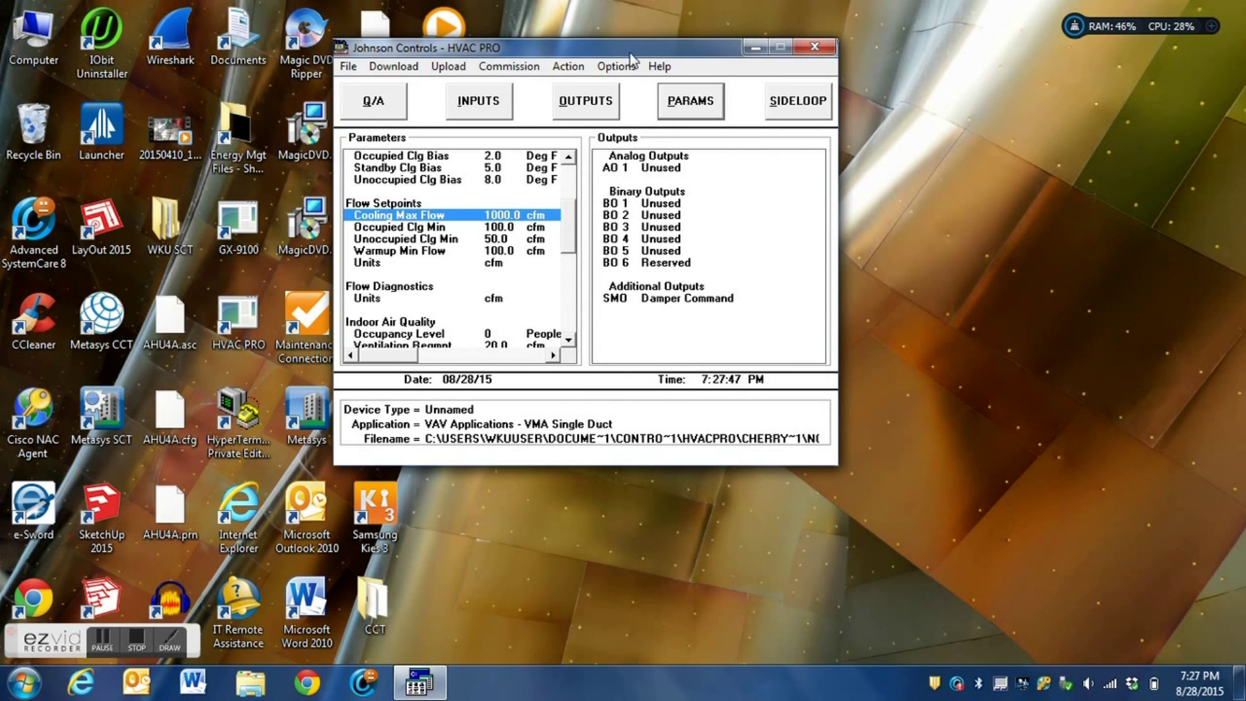
# Switch the parameters list to the Commissioning view via Options > View.
pyautogui.click(616, 70)
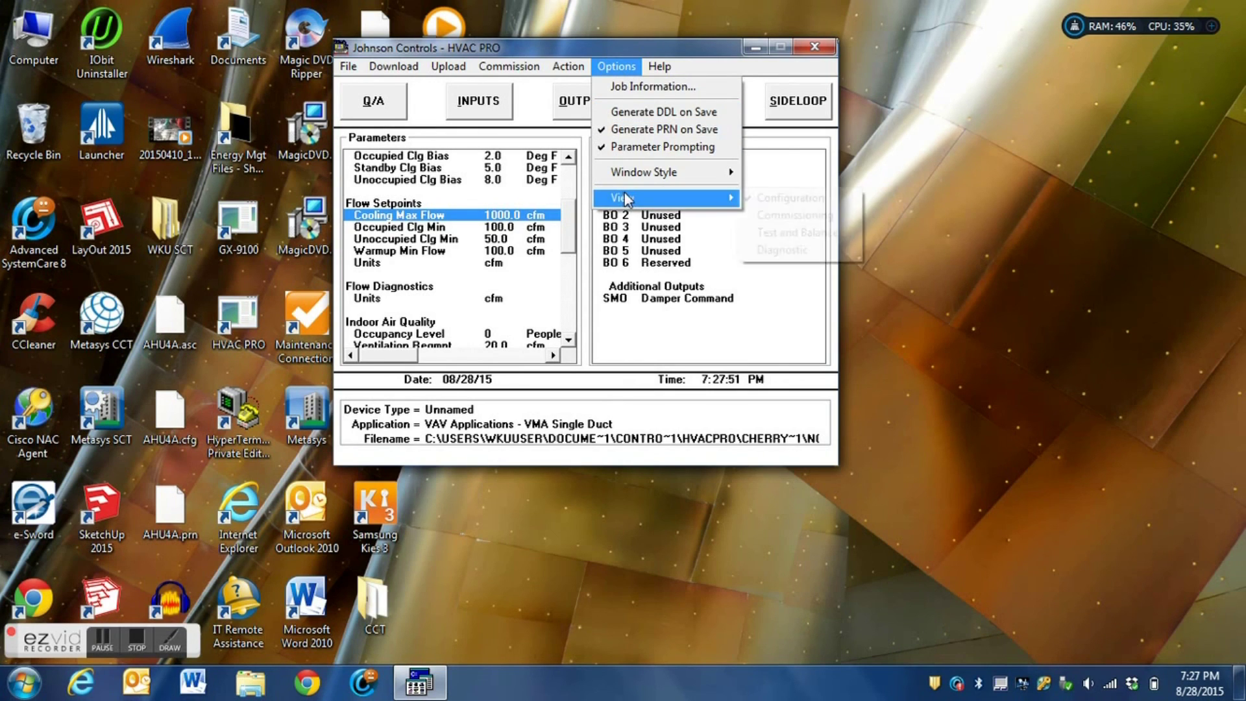
pyautogui.moveTo(640, 194)
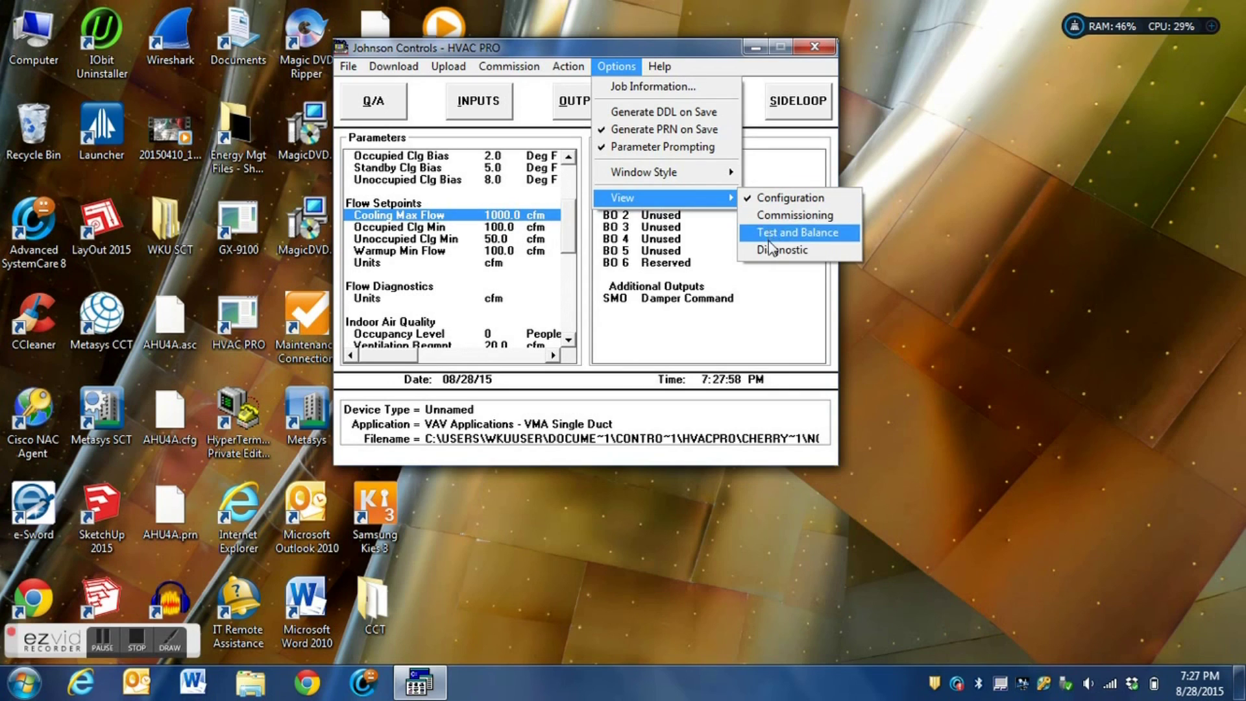
pyautogui.click(795, 215)
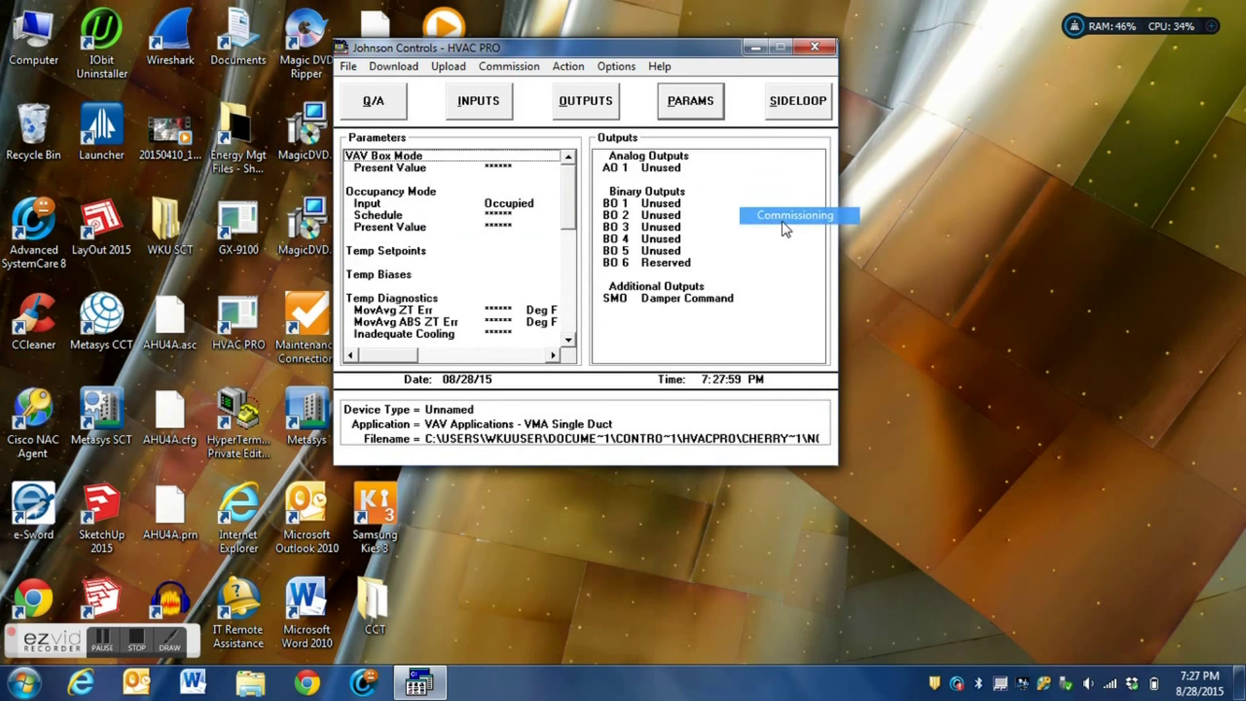
pyautogui.scroll(-5, 457, 250)
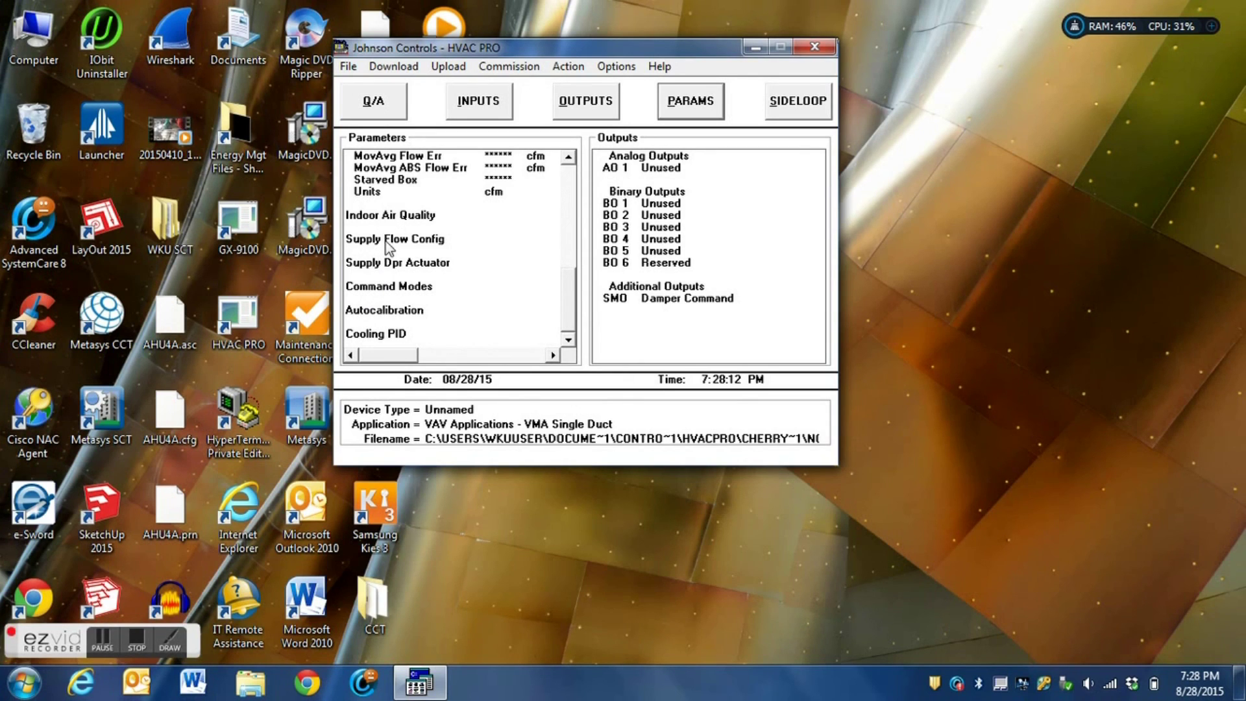
# Expand Cooling PID and Autocalibration (Autocal Period 336 hours) to review their parameters.
pyautogui.doubleClick(378, 333)
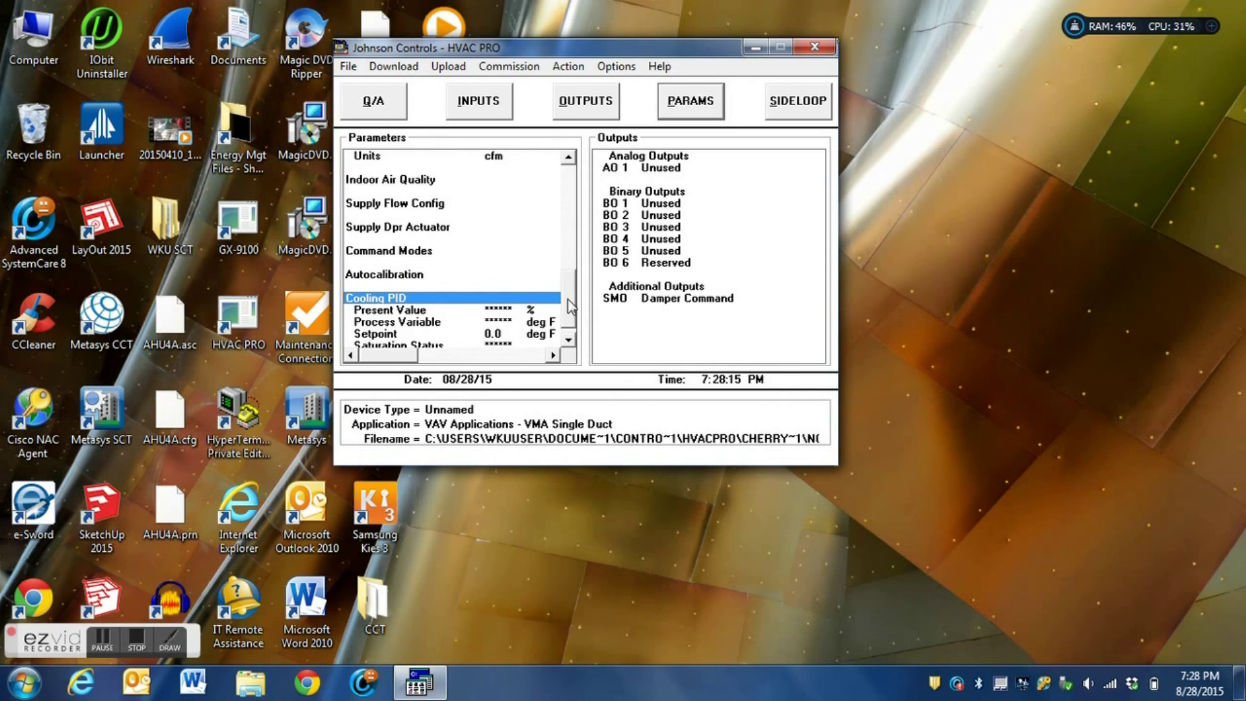
pyautogui.moveTo(567, 298); pyautogui.dragTo(571, 310)
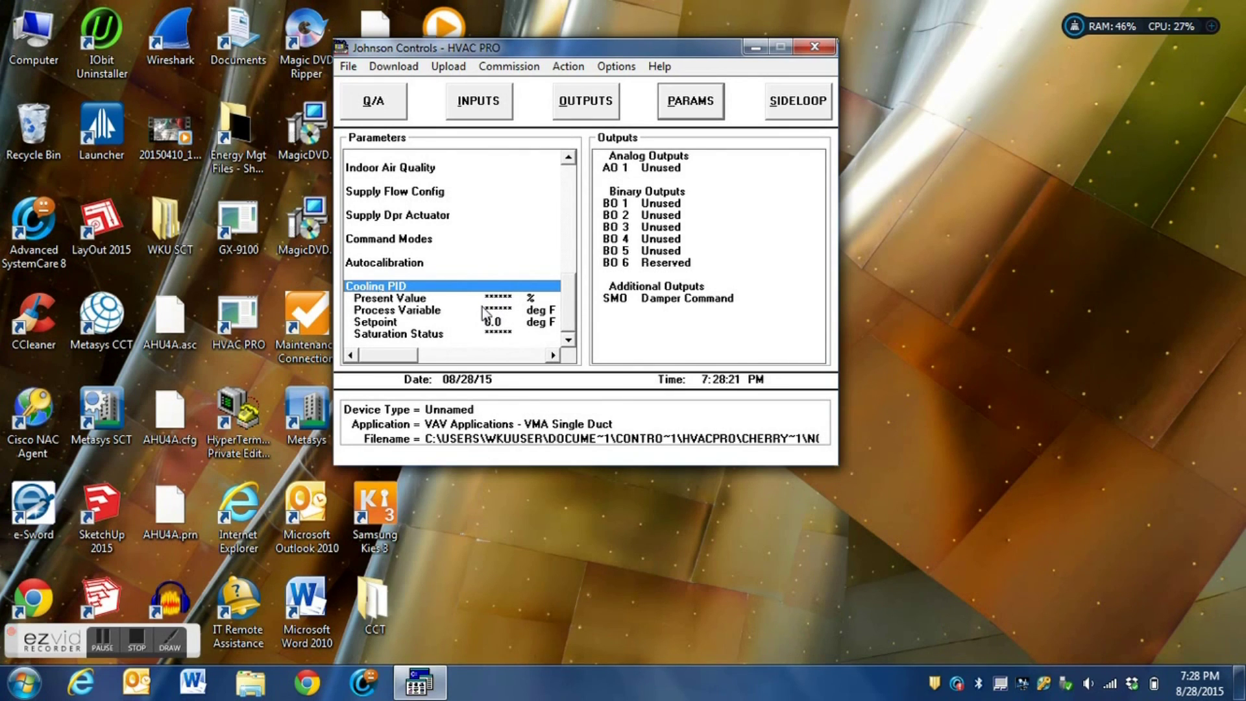
pyautogui.click(394, 263)
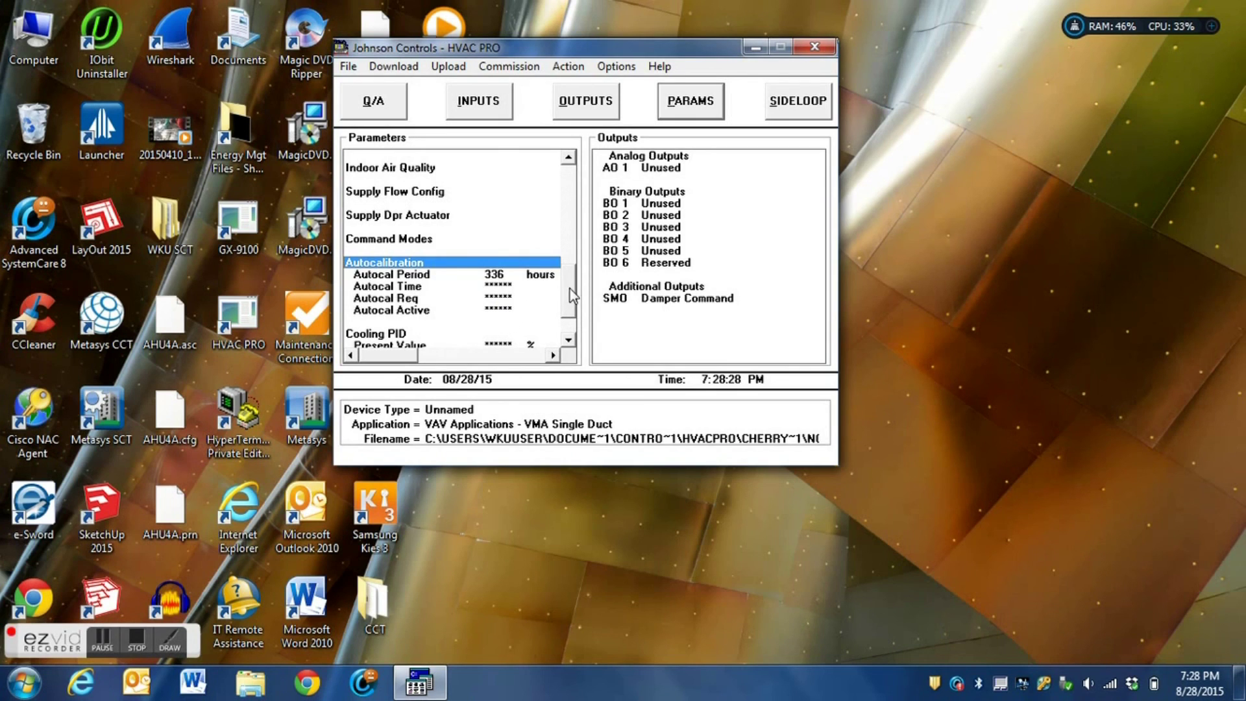
pyautogui.moveTo(570, 290); pyautogui.dragTo(573, 282)
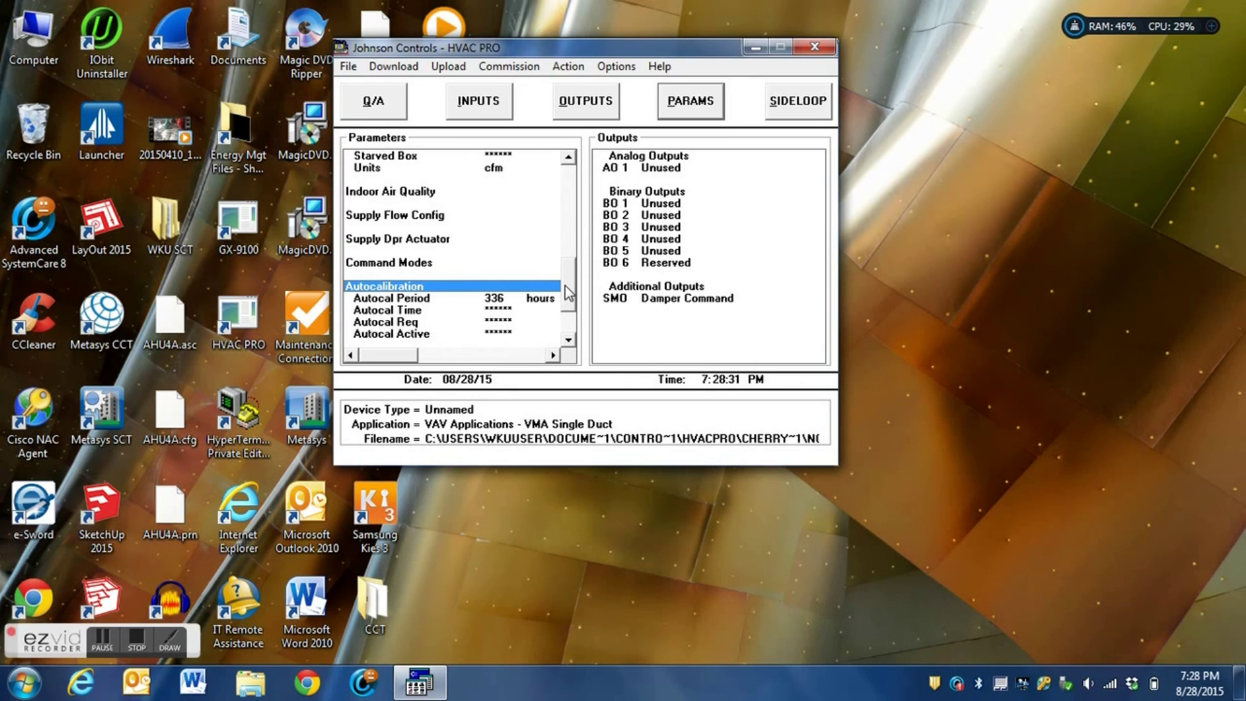
pyautogui.moveTo(568, 293); pyautogui.dragTo(588, 203)
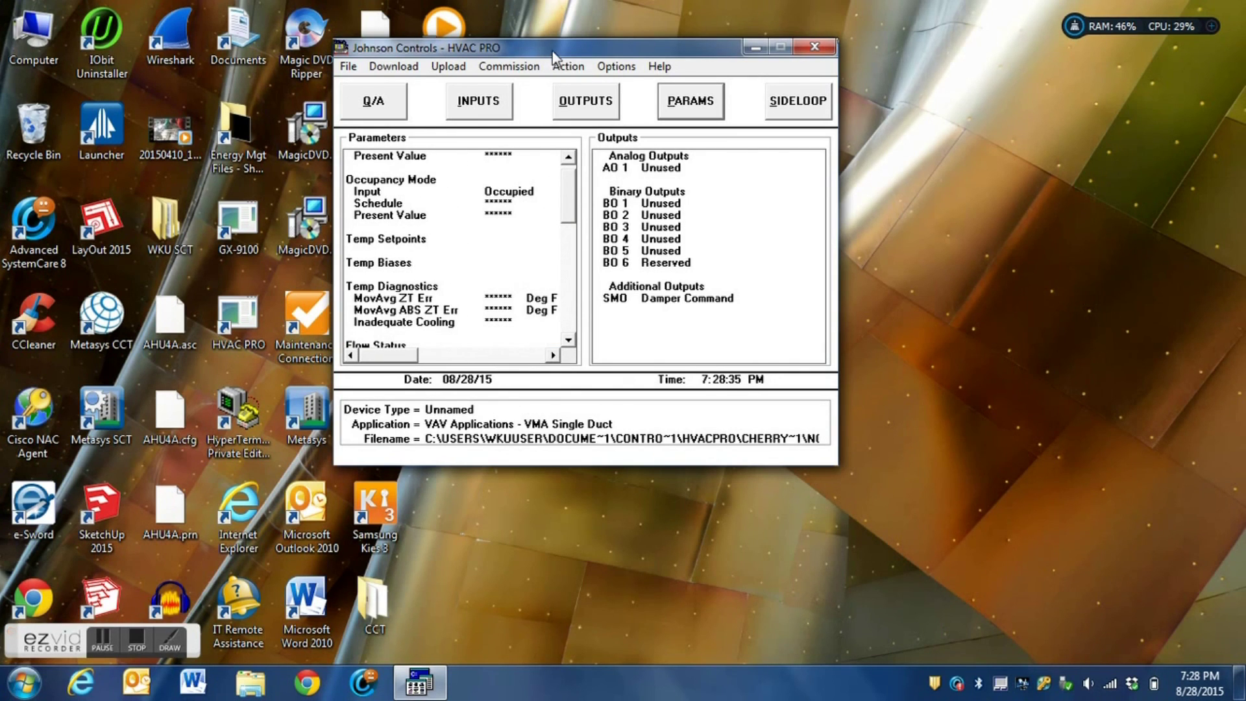
# Drag the HVAC PRO window further right on the desktop.
pyautogui.moveTo(552, 51); pyautogui.dragTo(625, 55)
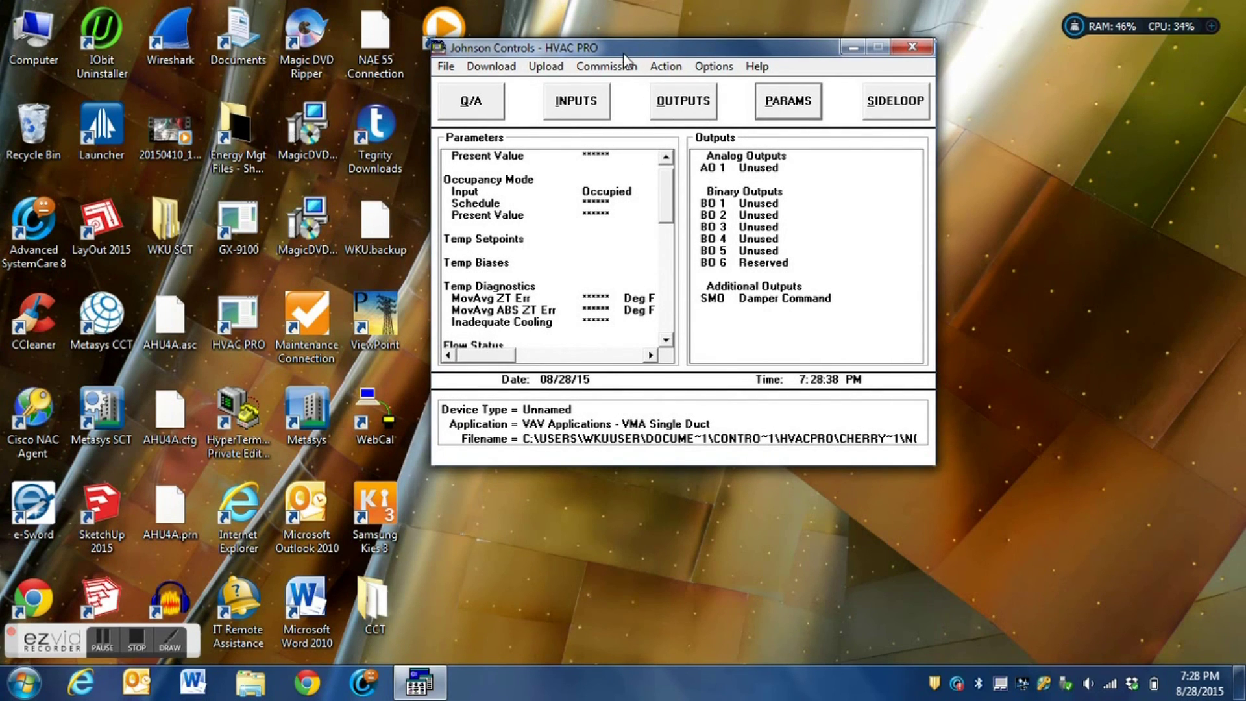